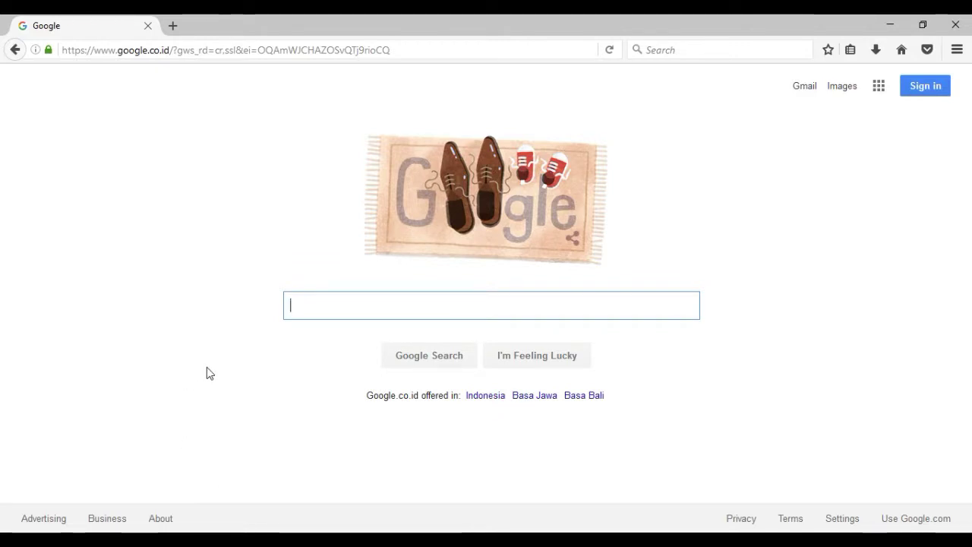
Search Google for "java jdk" and open Oracle's Java SE Downloads result in a new tab
type("java")
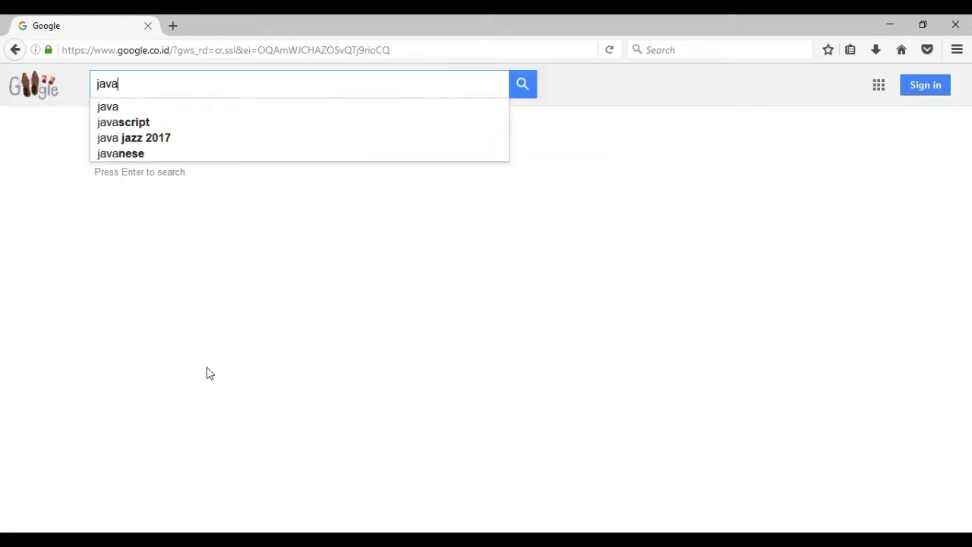
type(" jdk")
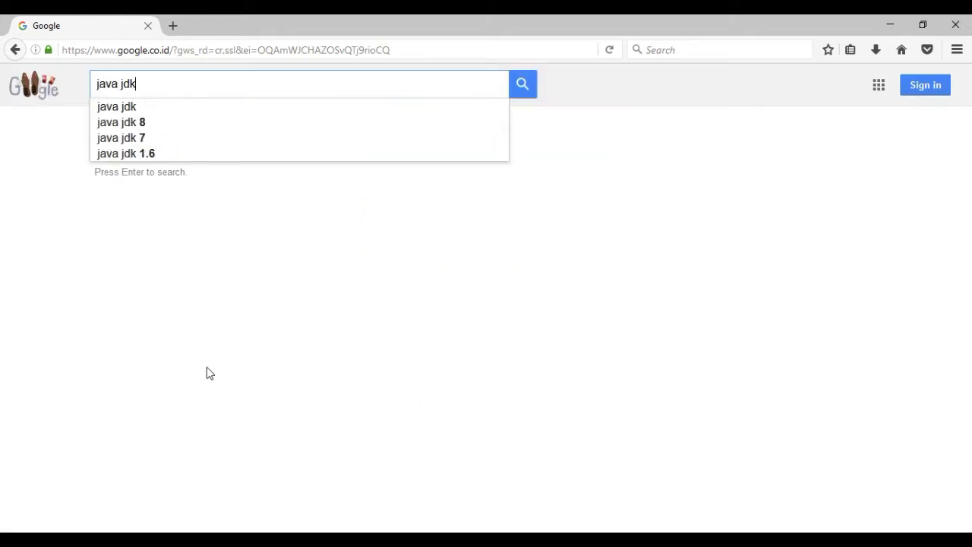
key("Return")
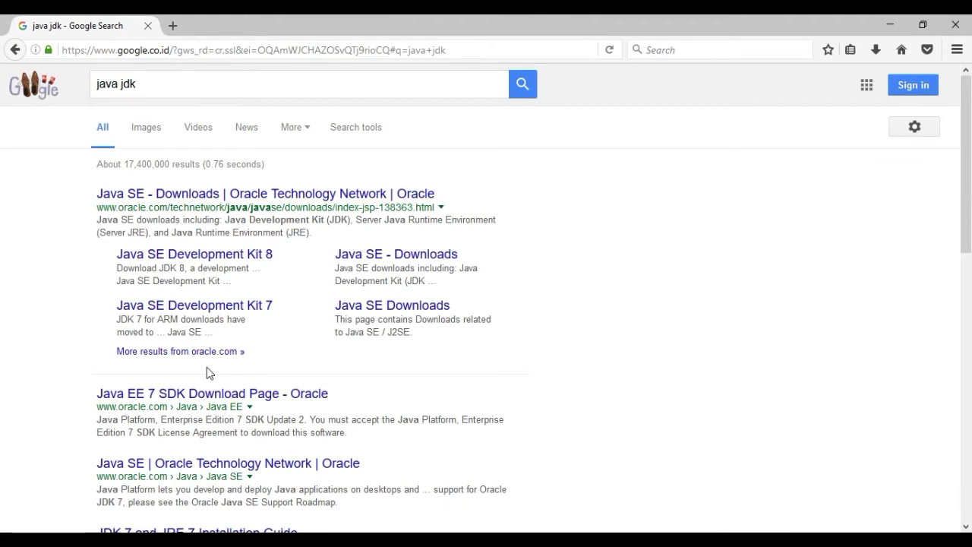
right_click(324, 196)
left_click(343, 205)
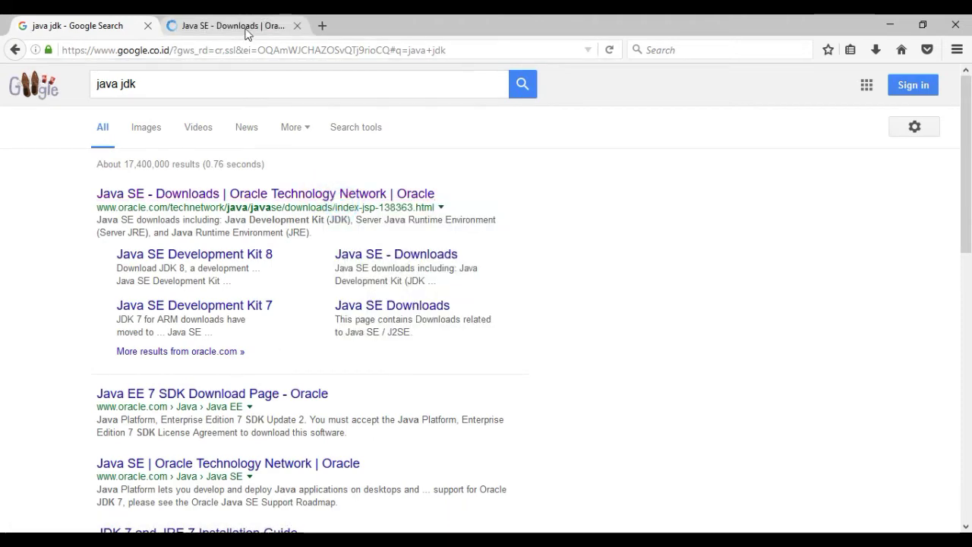
left_click(245, 29)
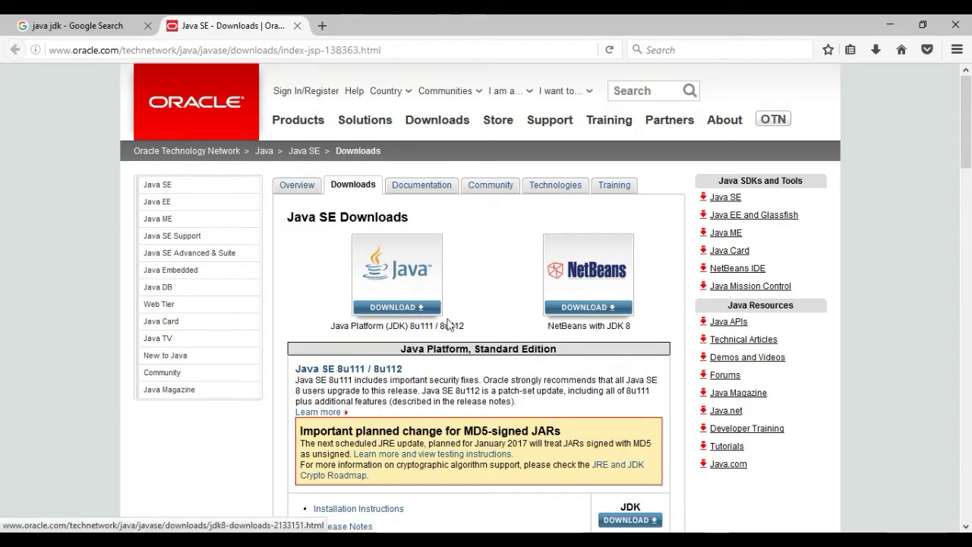
Open the Java Platform (JDK) 8u111 / 8u112 download page and review the 8u111 and 8u112 package lists
left_click(424, 320)
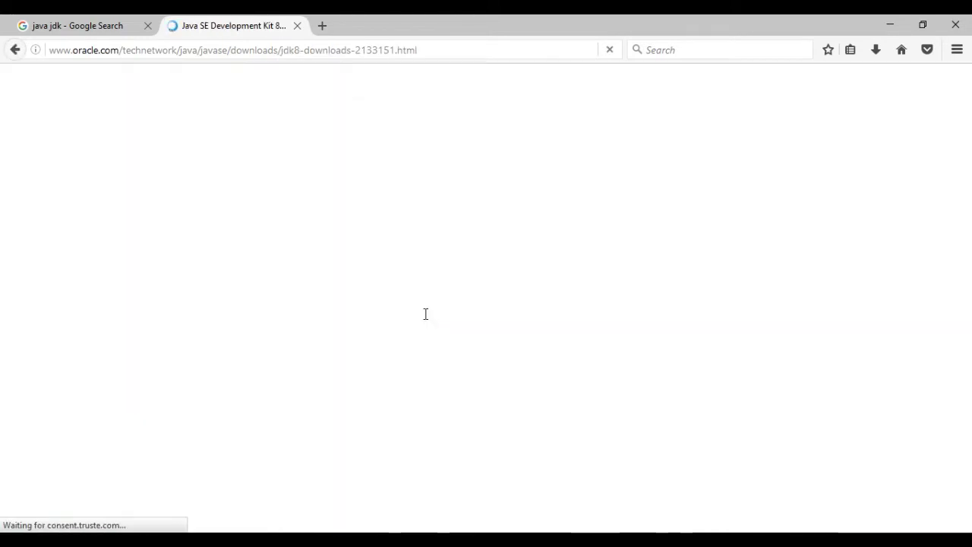
scroll(513, 307, "down", 4)
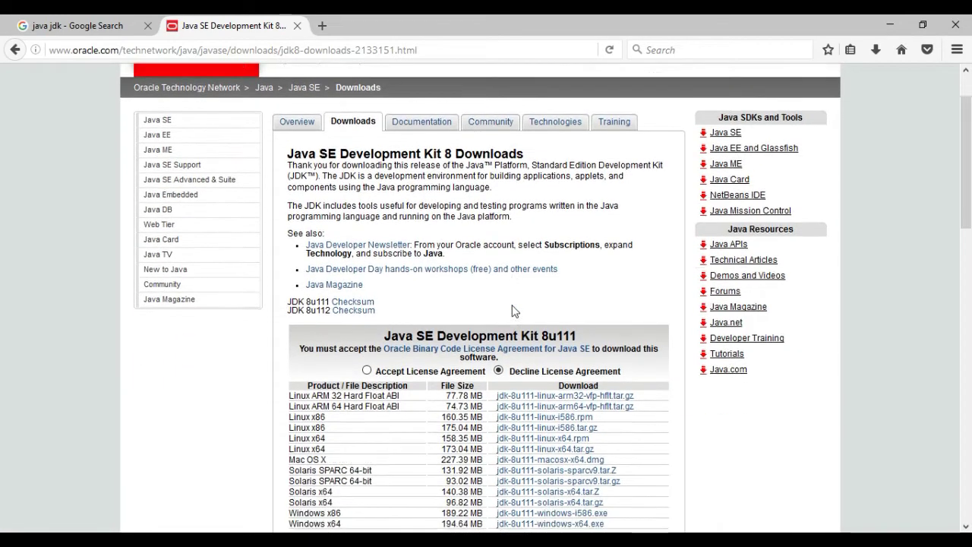
scroll(495, 272, "up", 2)
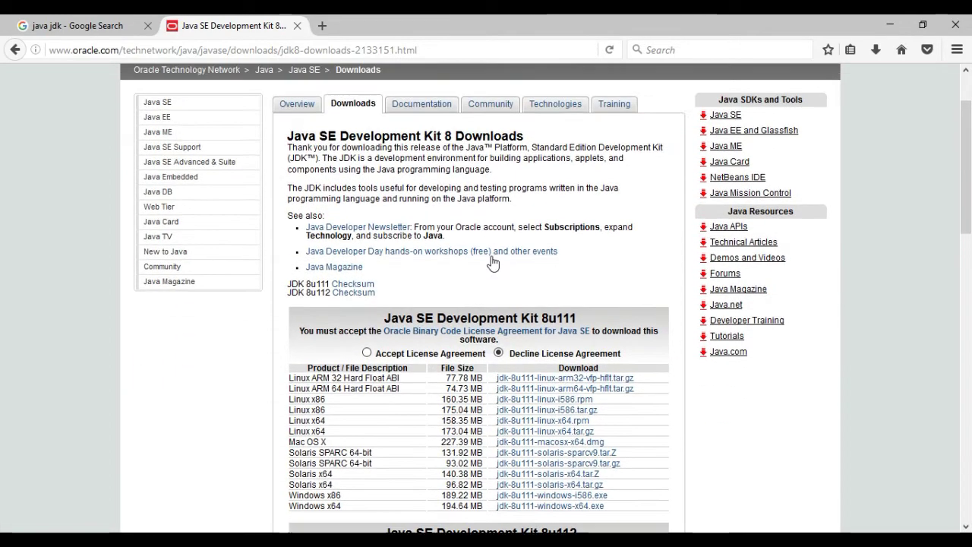
scroll(492, 262, "down", 1)
scroll(493, 262, "down", 5)
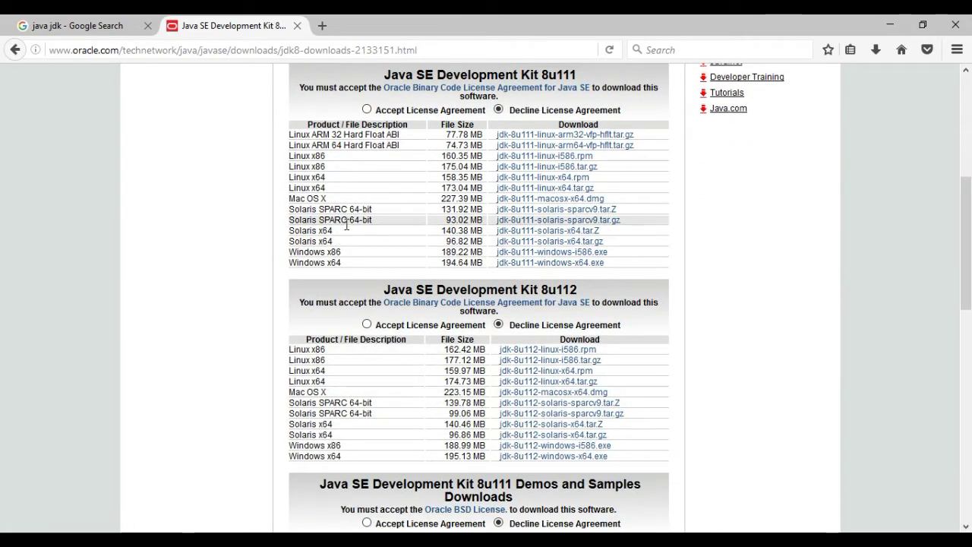
scroll(733, 250, "up", 2)
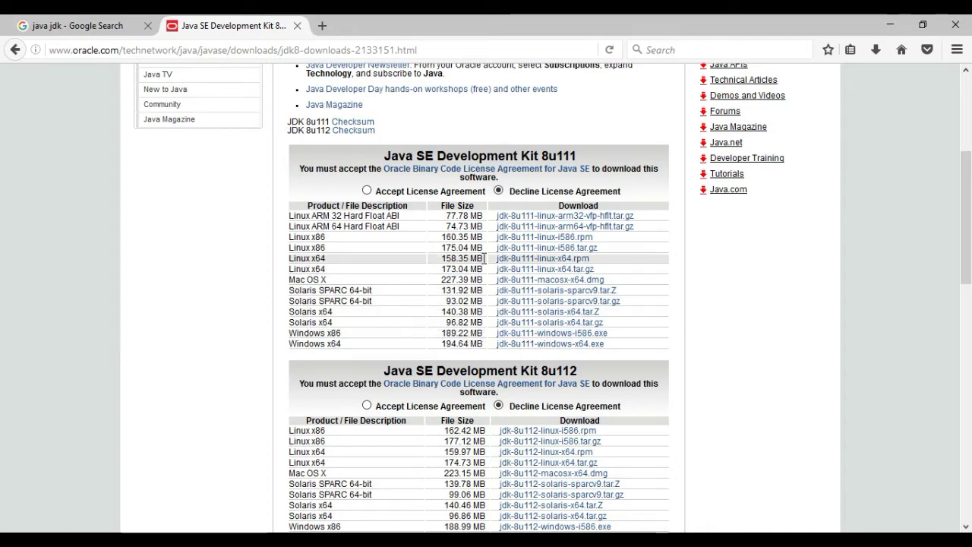
scroll(547, 342, "down", 2)
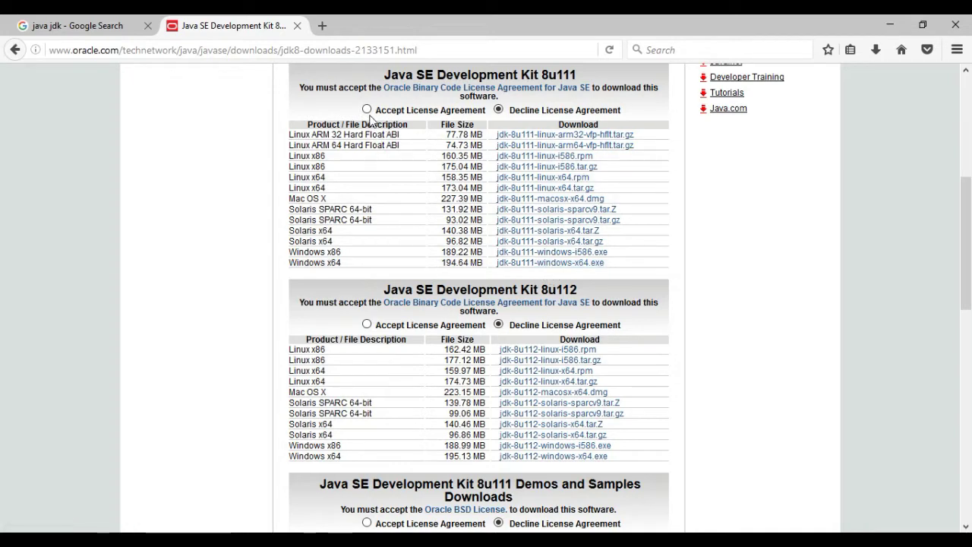
Accept the JDK 8u111 license agreement, download jdk-8u111-windows-x64.exe, and minimize the download and browser windows
left_click(366, 111)
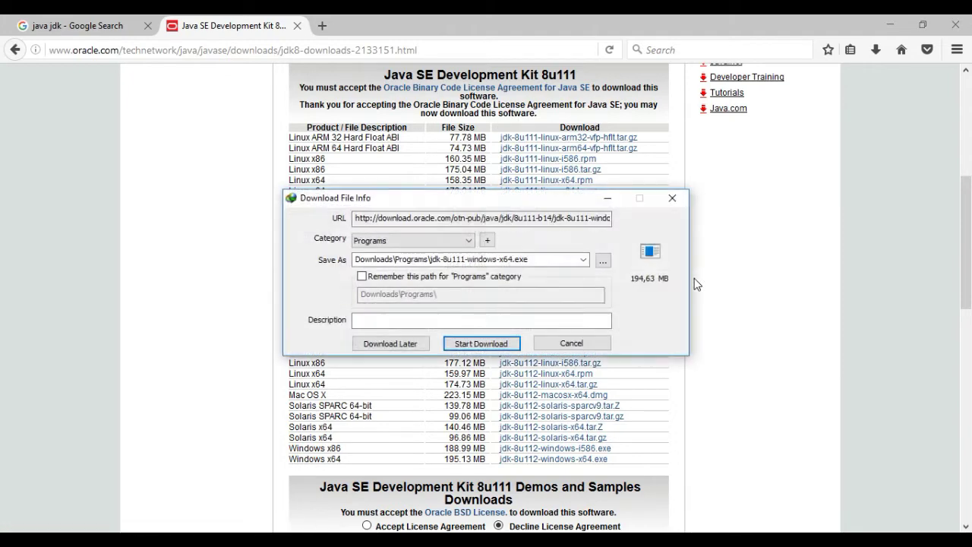
left_click(486, 343)
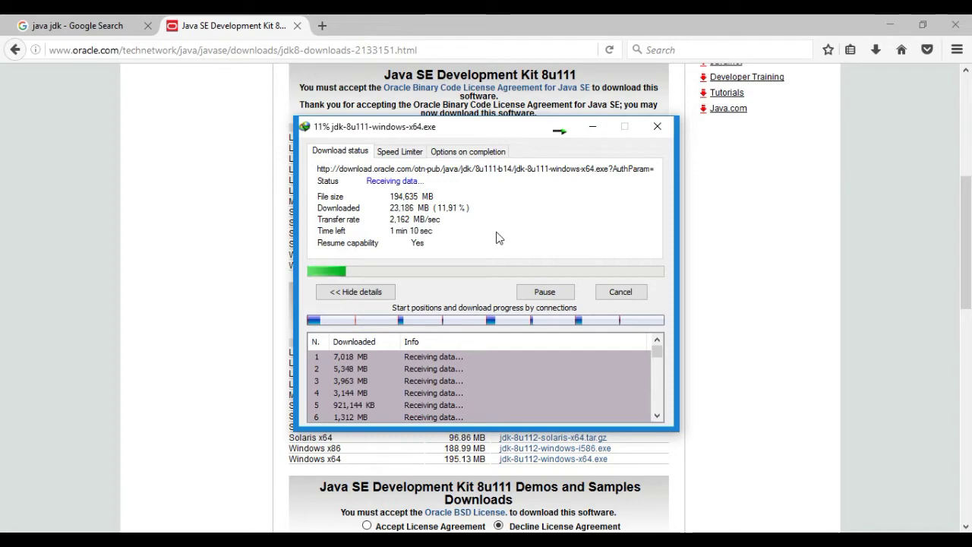
left_click(593, 127)
left_click(891, 29)
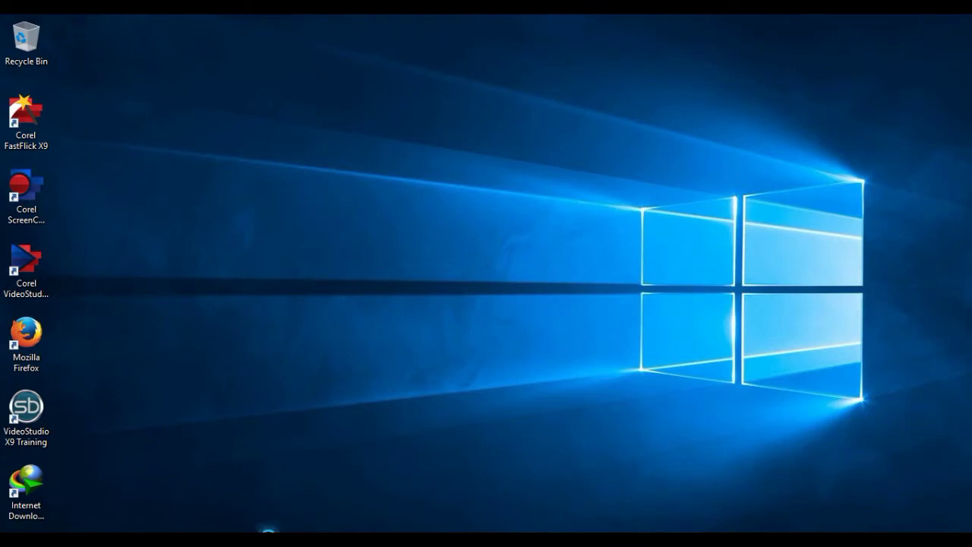
Run the jdk-8u112-windows-x64 installer from Downloads\Programs and minimize the File Explorer and browser windows
left_click(268, 530)
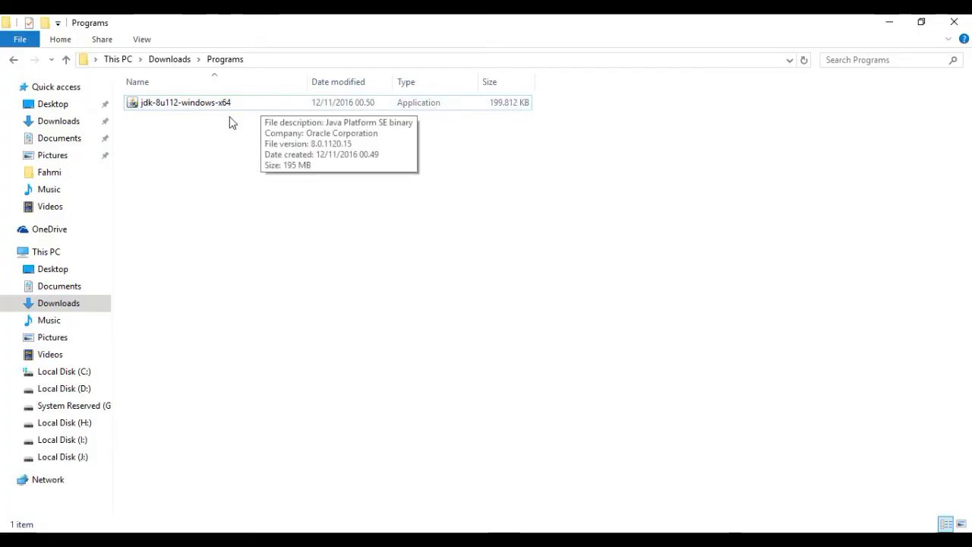
double_click(191, 103)
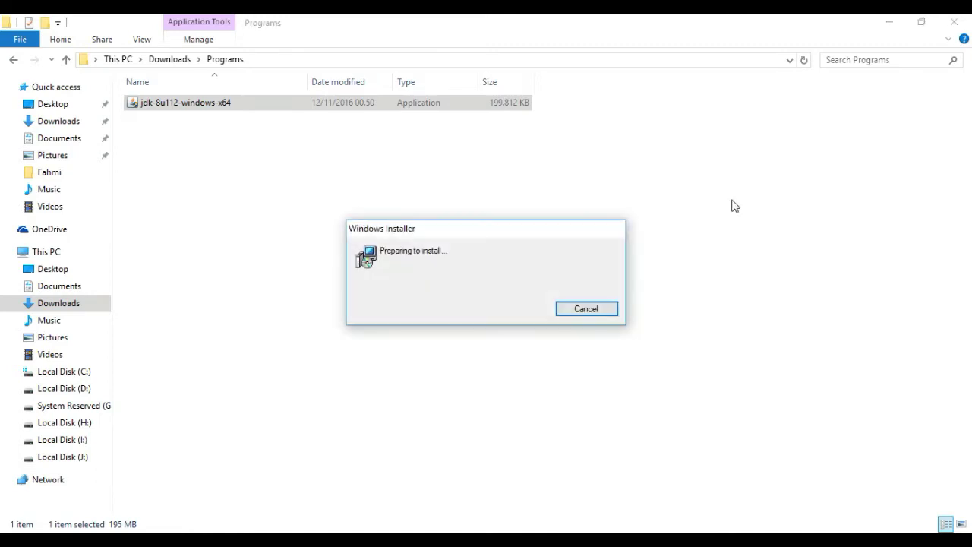
left_click(889, 27)
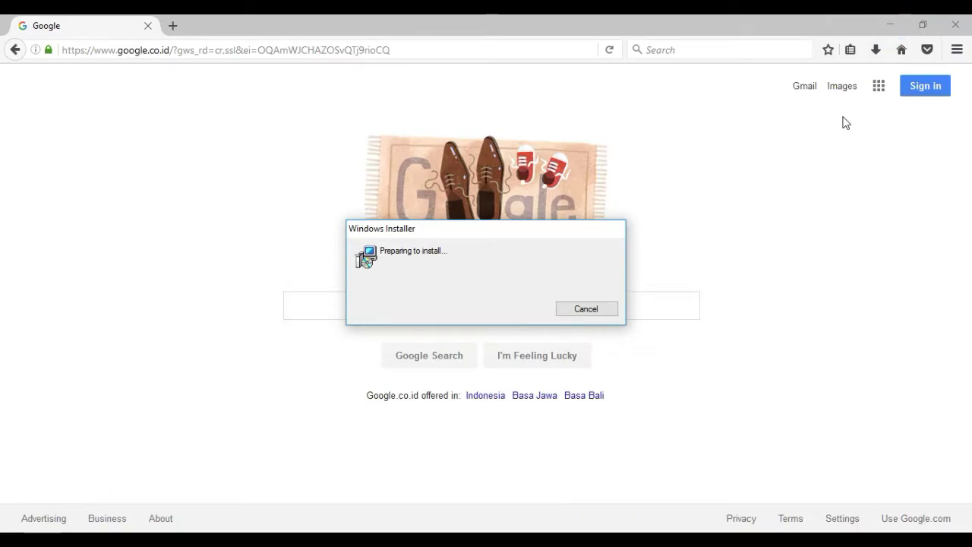
left_click(894, 29)
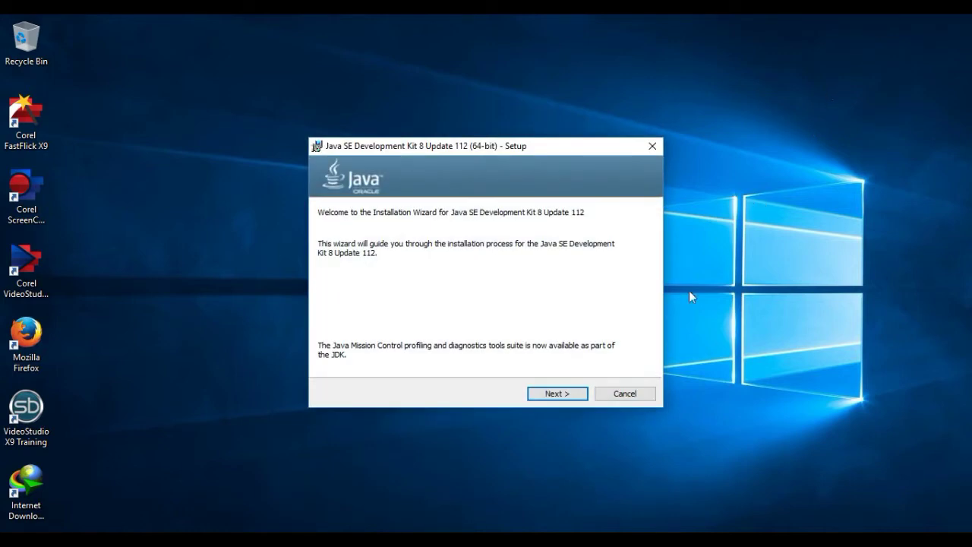
Install Java SE Development Kit 8 Update 112 with the default features and the default JDK and JRE folders, and close the installer
left_click(562, 399)
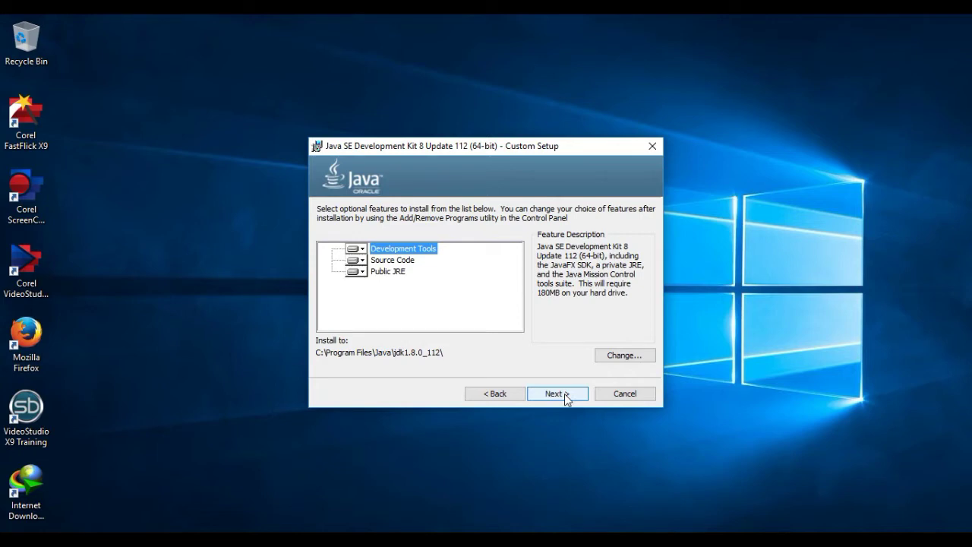
left_click(564, 394)
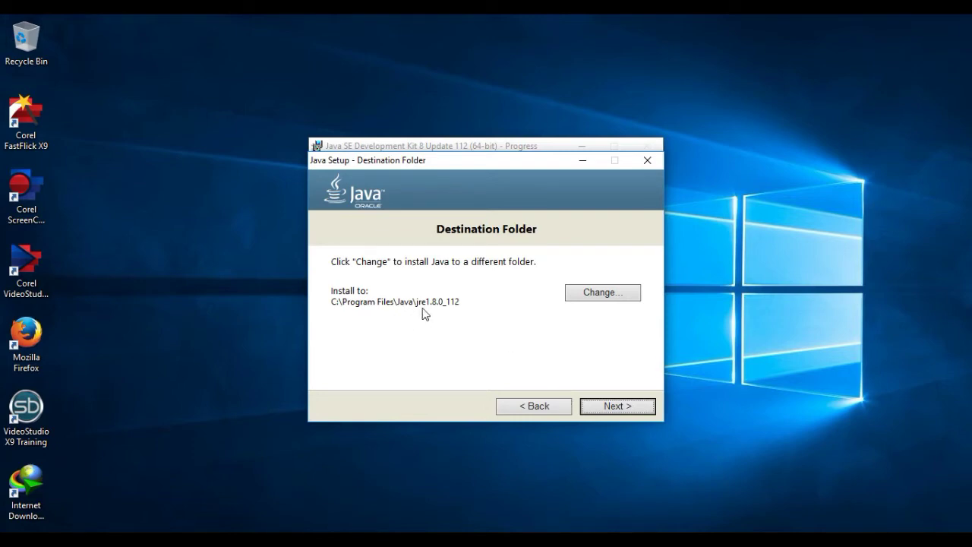
left_click(624, 408)
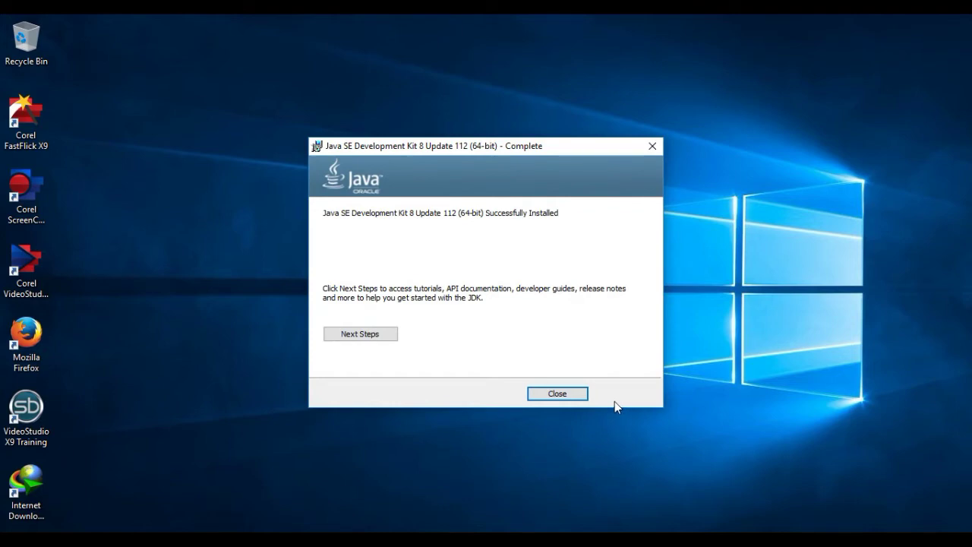
left_click(553, 398)
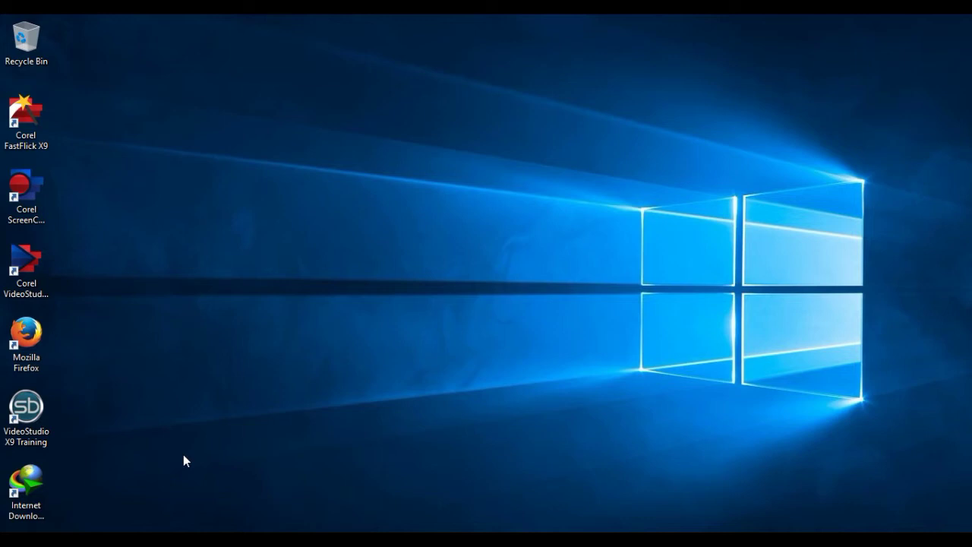
Run javac in a Command Prompt to check whether the compiler is recognized, and close the prompt
key("super+r")
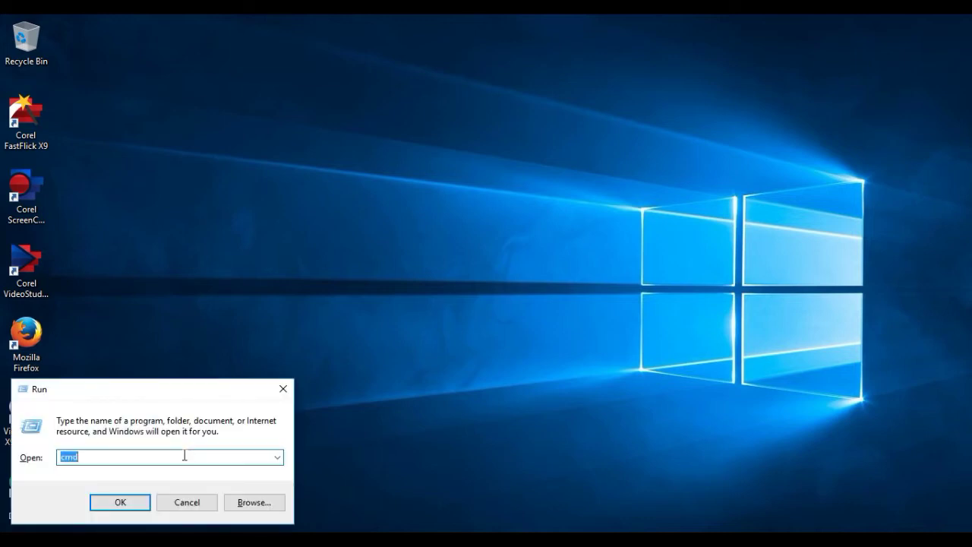
left_click(180, 456)
left_click(126, 499)
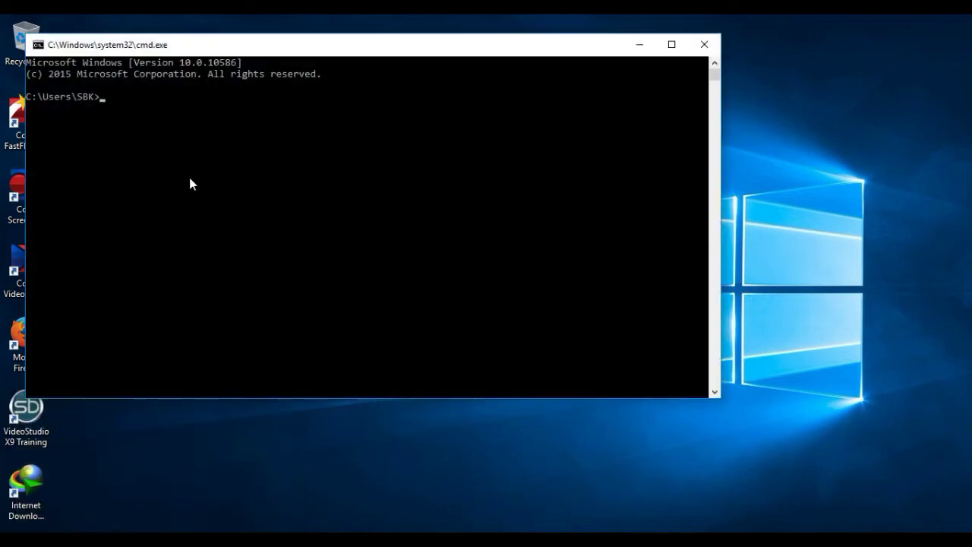
type("javac")
key("Return")
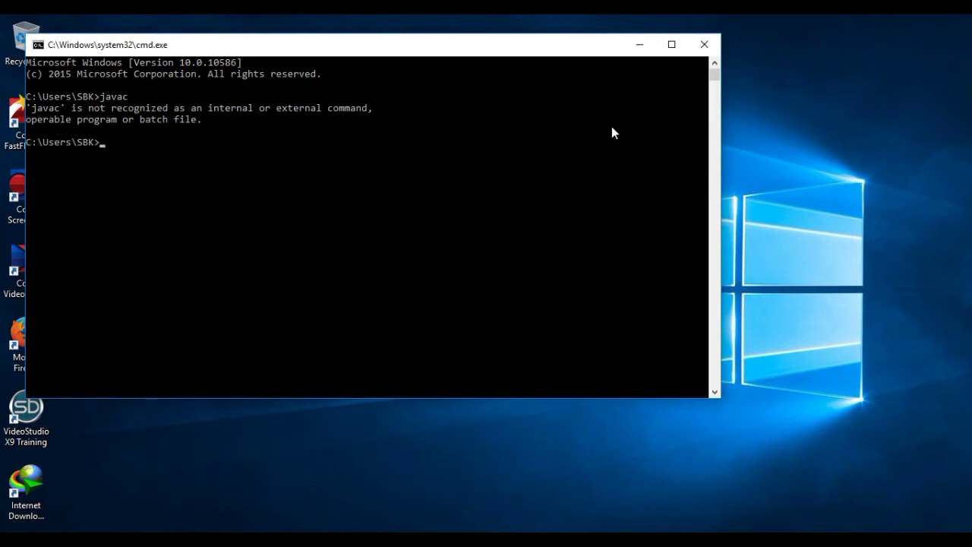
left_click(699, 45)
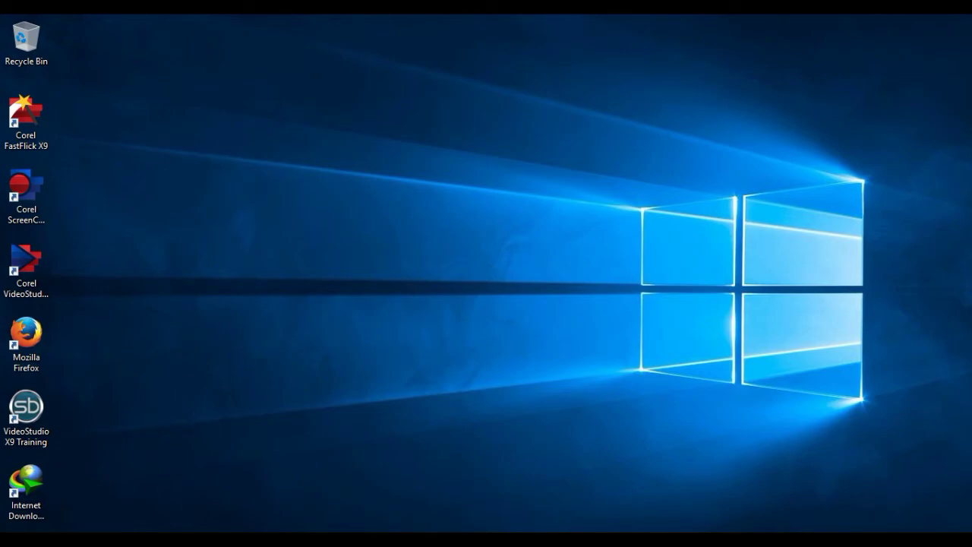
Browse in File Explorer to the installed JDK folder C:\Program Files\Java\jdk1.8.0_112
key("super+e")
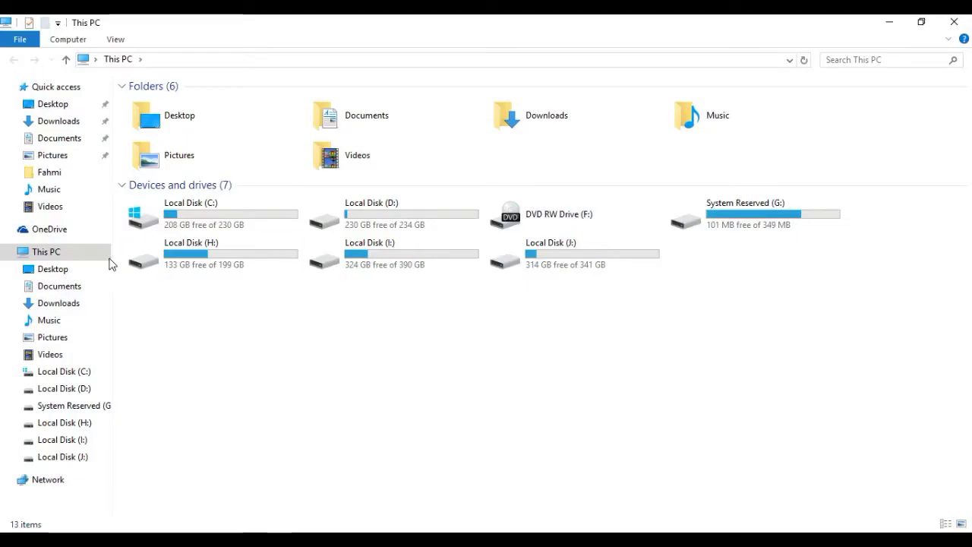
right_click(53, 258)
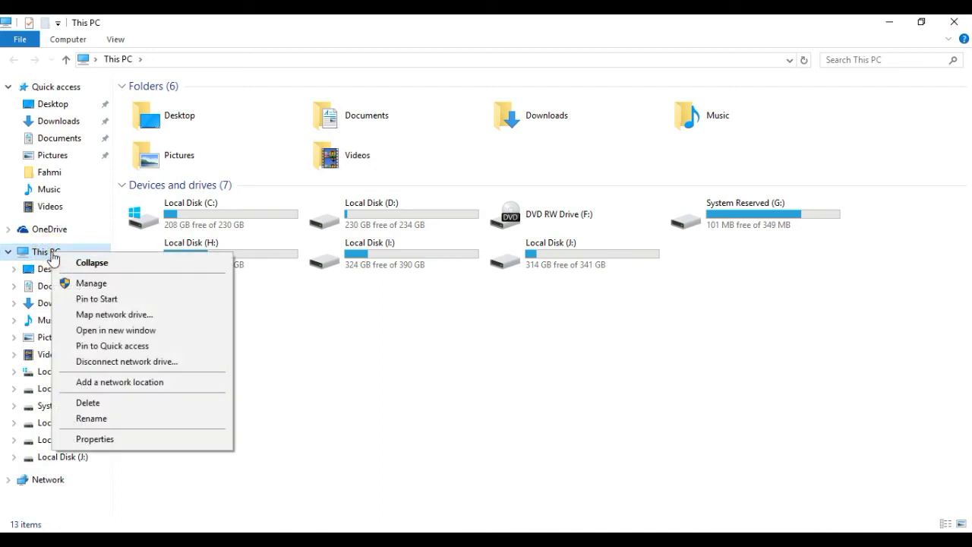
left_click(382, 395)
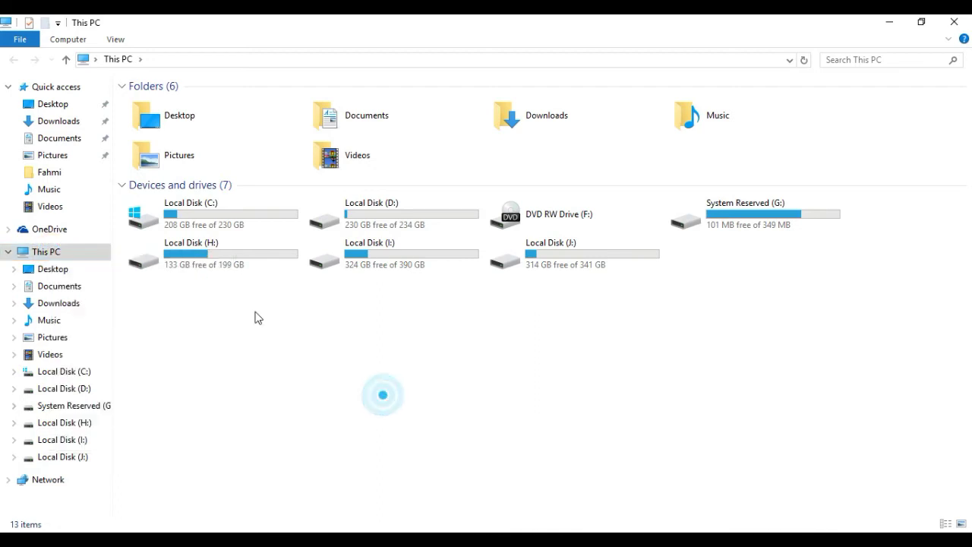
left_click(81, 374)
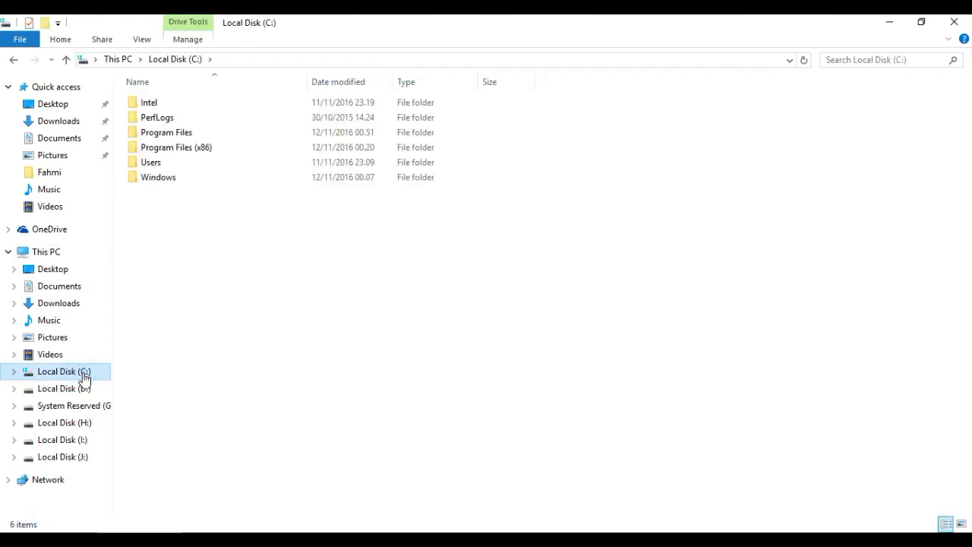
double_click(176, 135)
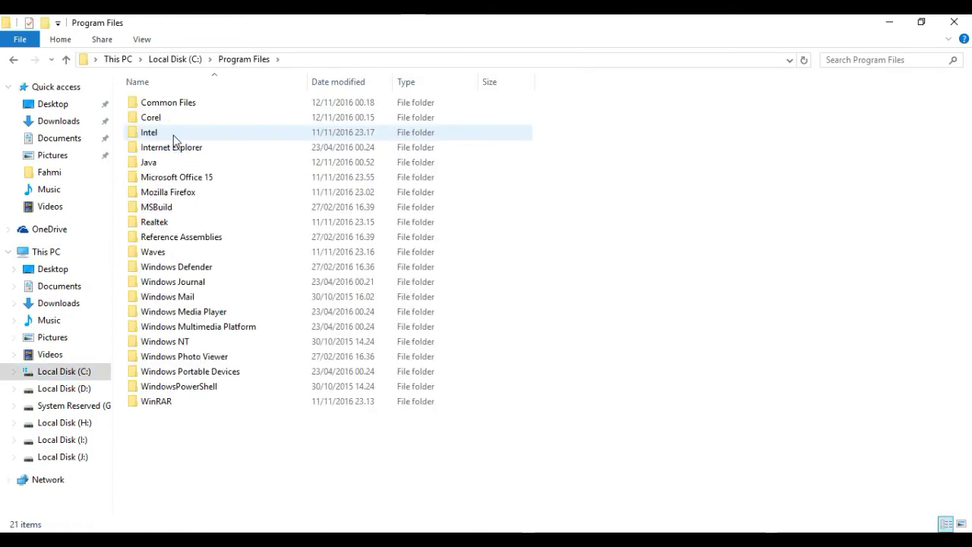
left_click(159, 164)
double_click(159, 165)
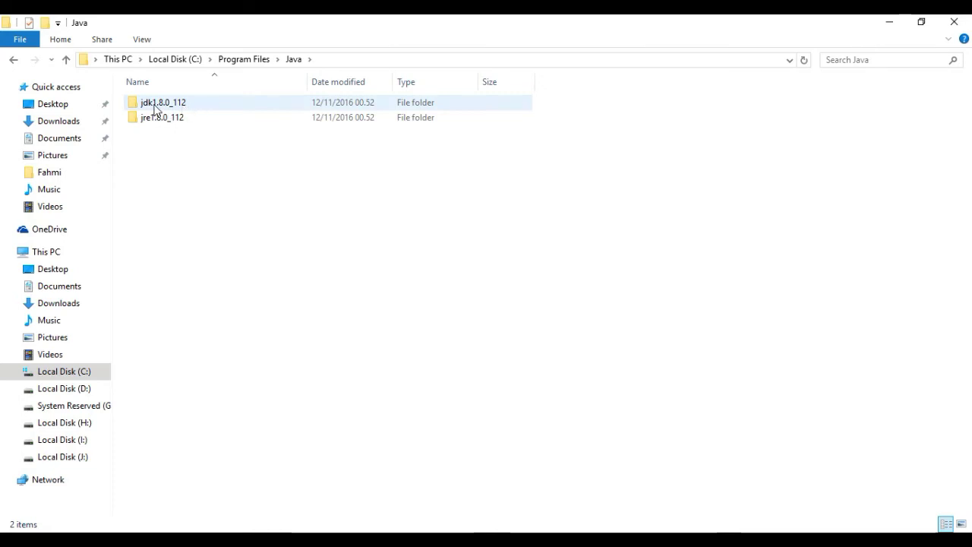
left_click(155, 107)
left_click(160, 115)
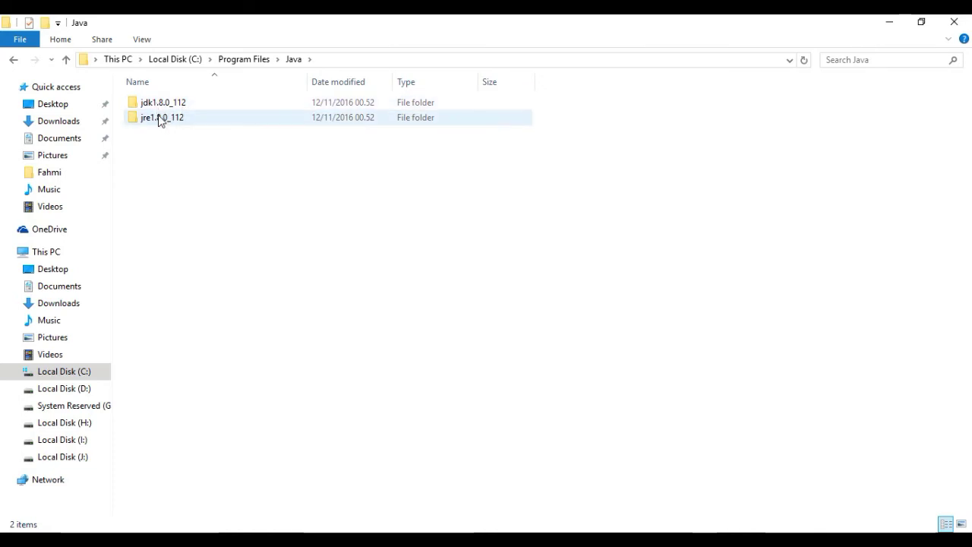
left_click(161, 106)
double_click(161, 105)
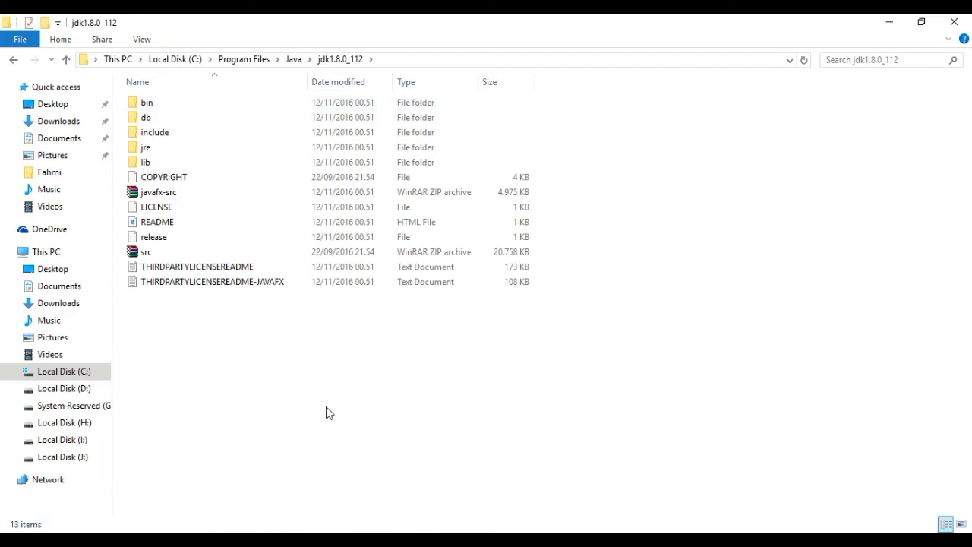
View the location path in the jdk1.8.0_112 folder's properties and close the dialog
right_click(257, 319)
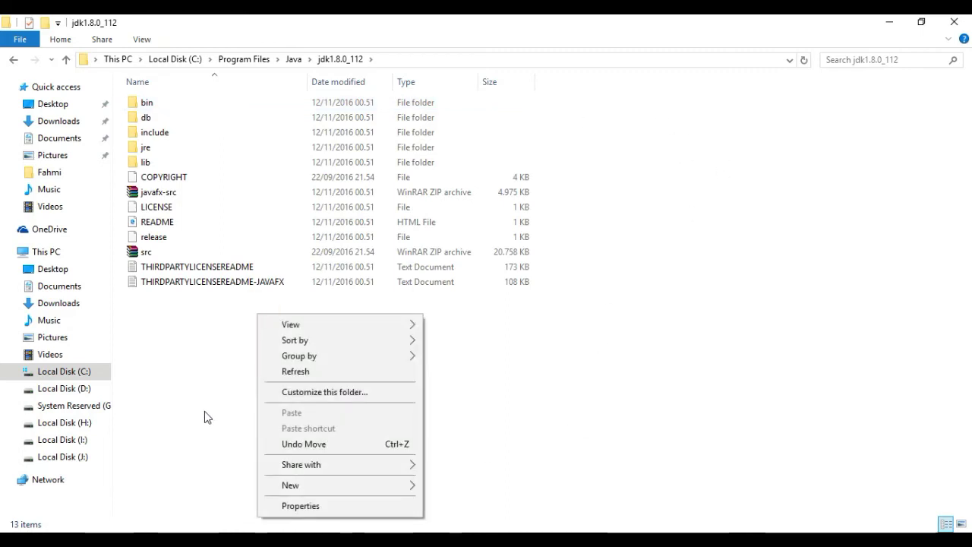
left_click(296, 505)
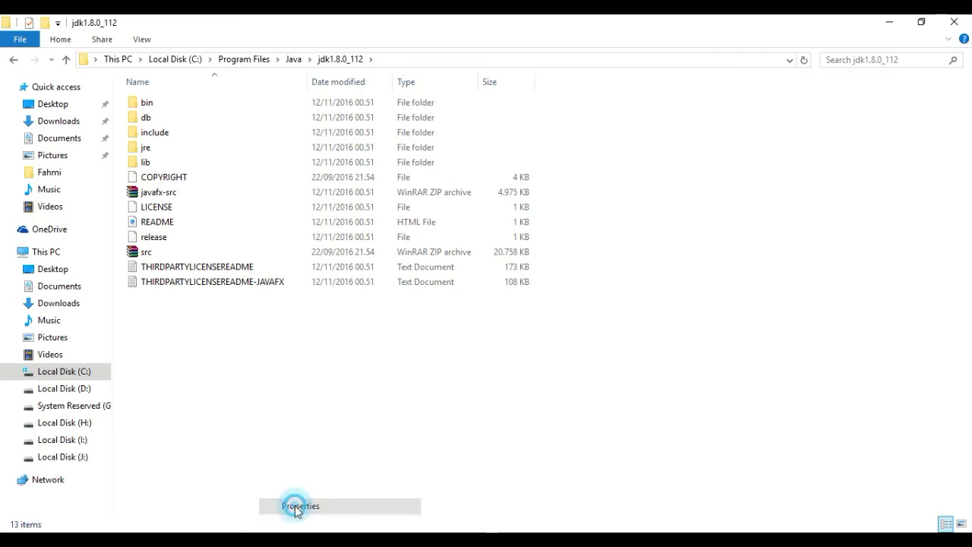
left_click(139, 134)
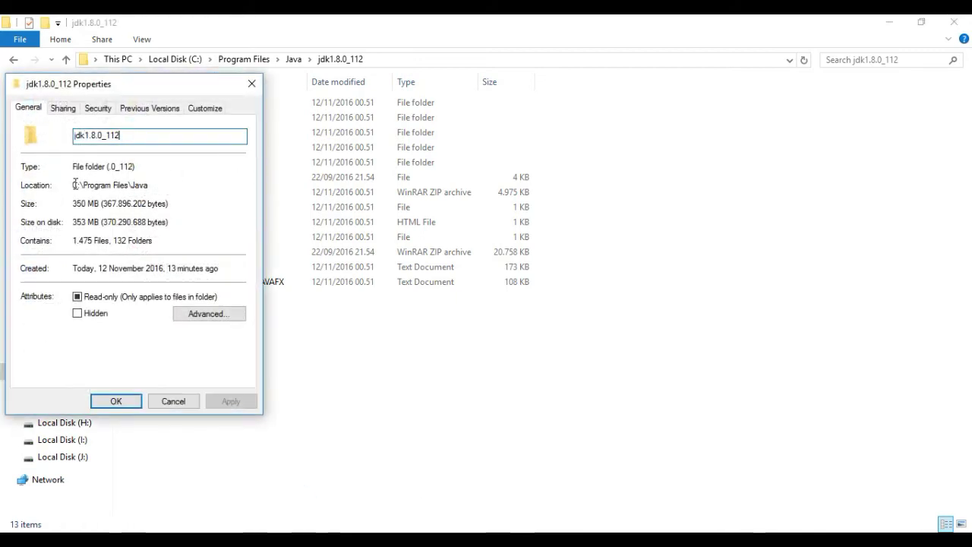
left_click_drag(73, 185, 150, 184)
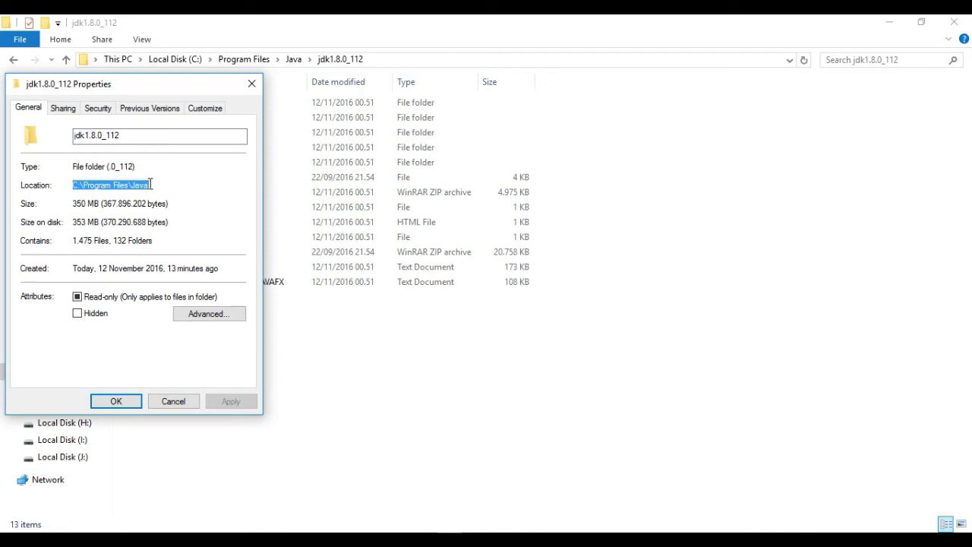
left_click(251, 84)
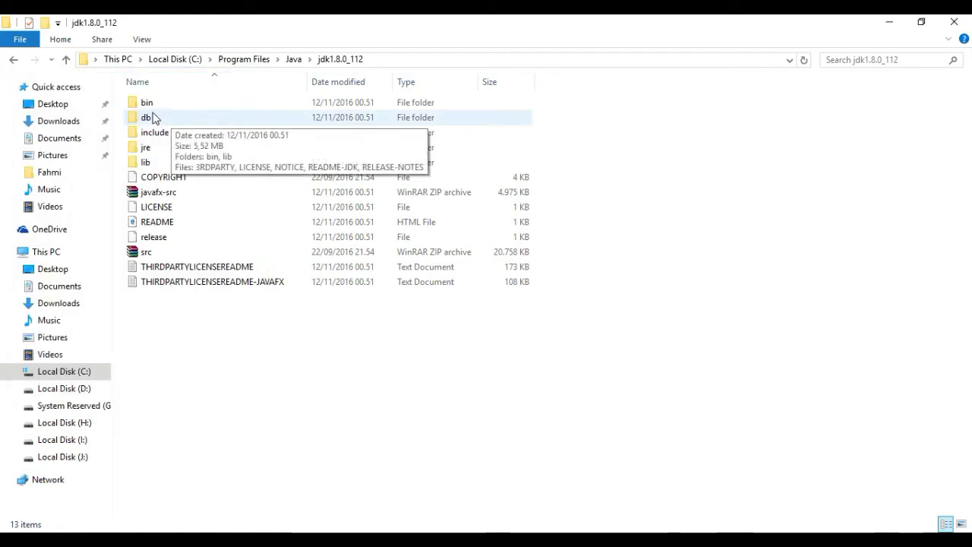
Copy the location path C:\Program Files\Java\jdk1.8.0_112 from the bin folder's properties and close the dialog
left_click(147, 105)
right_click(150, 107)
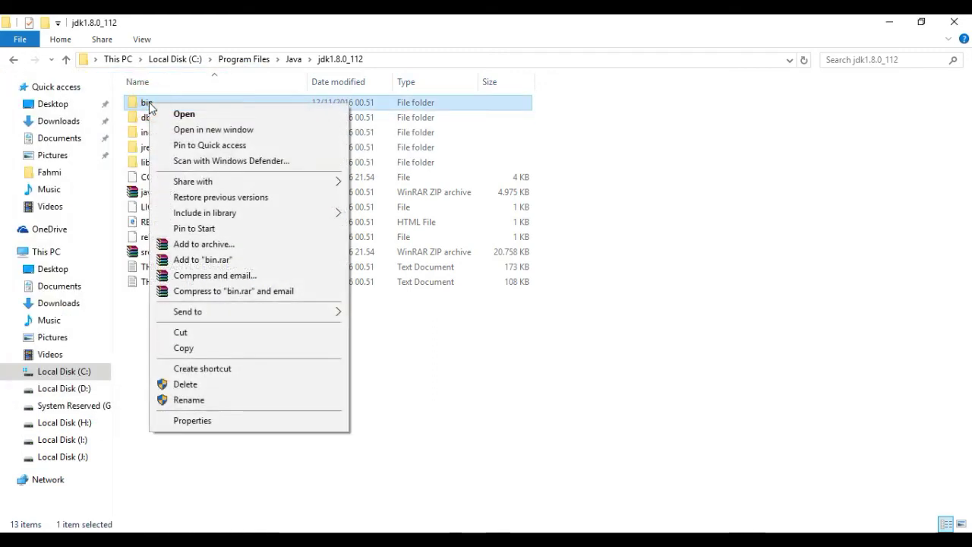
left_click(193, 421)
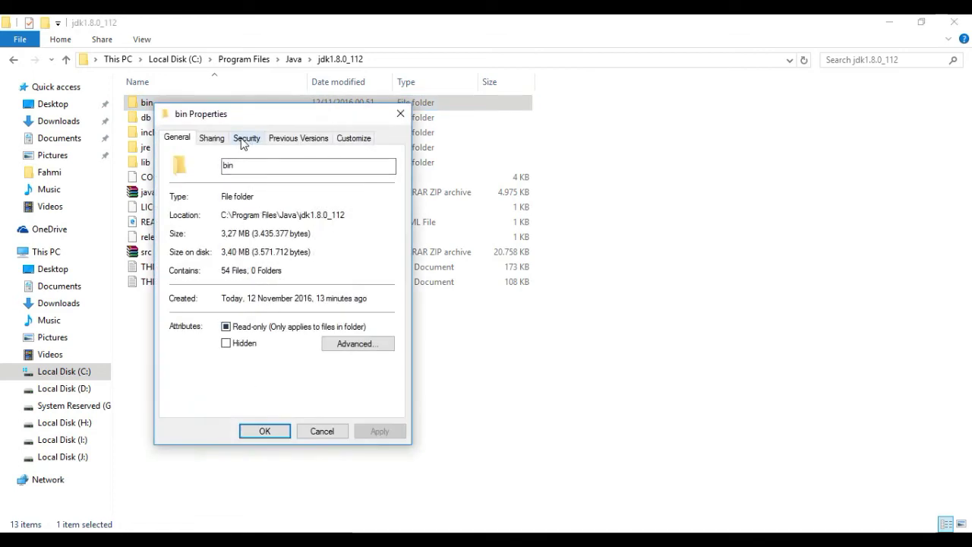
left_click_drag(222, 215, 352, 215)
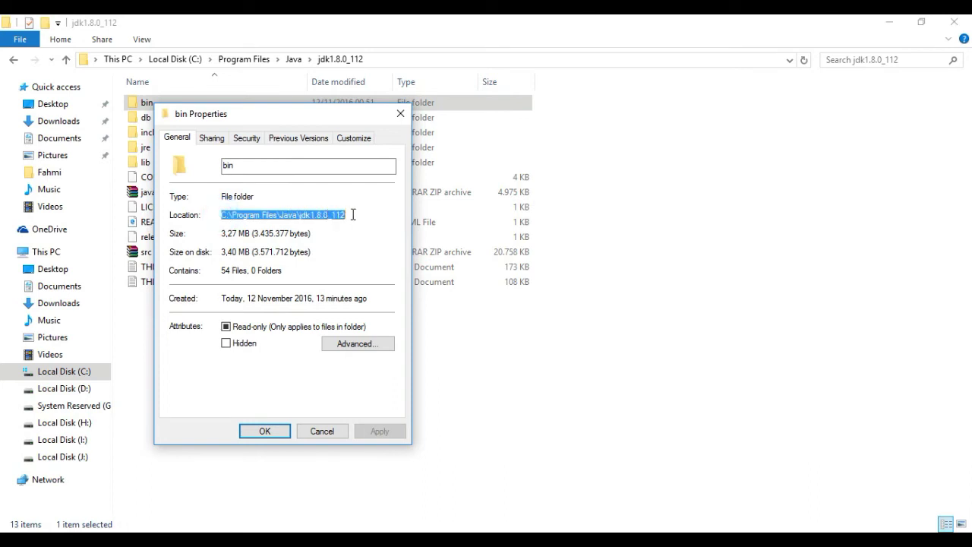
right_click(311, 218)
left_click(339, 263)
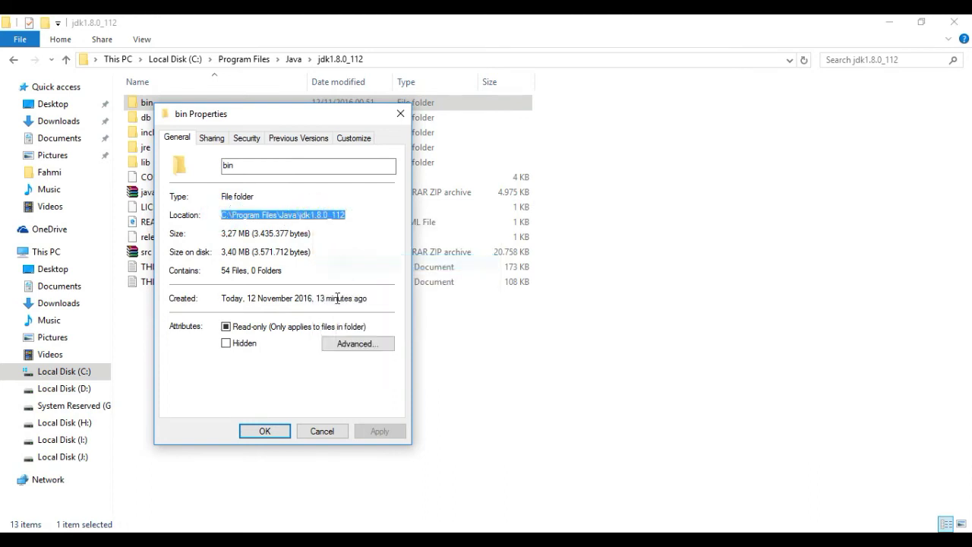
left_click(264, 432)
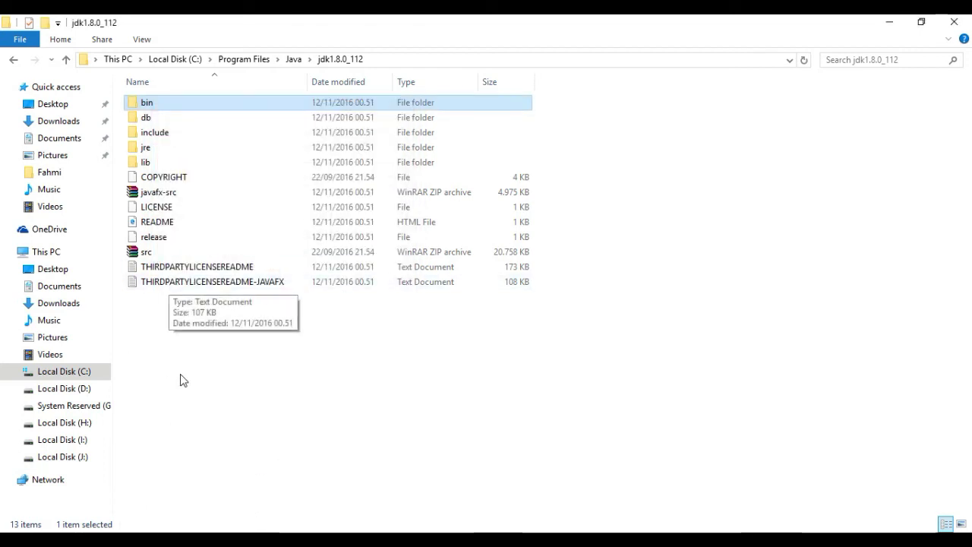
Open the Environment Variables from the computer's advanced system settings and delete the existing JAVA_HOME user variable
right_click(57, 251)
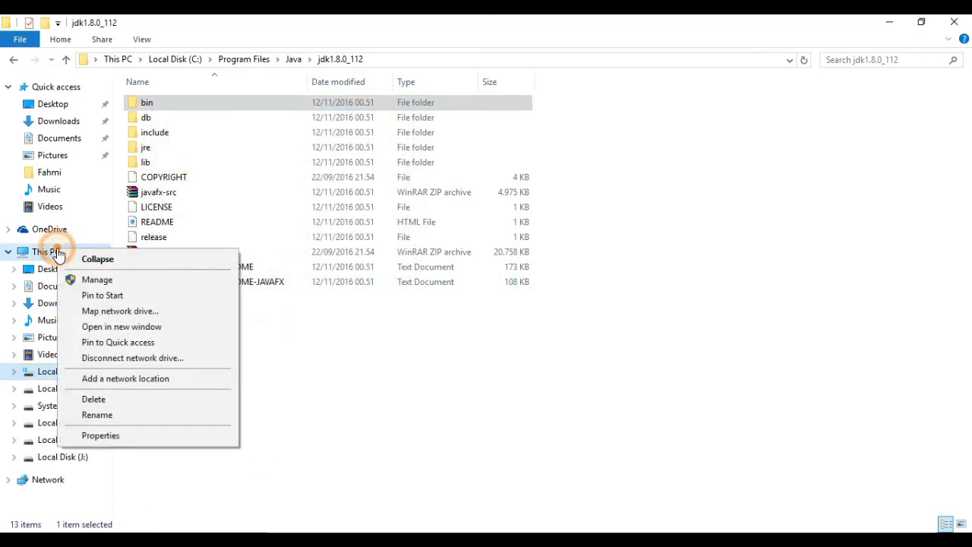
left_click(177, 435)
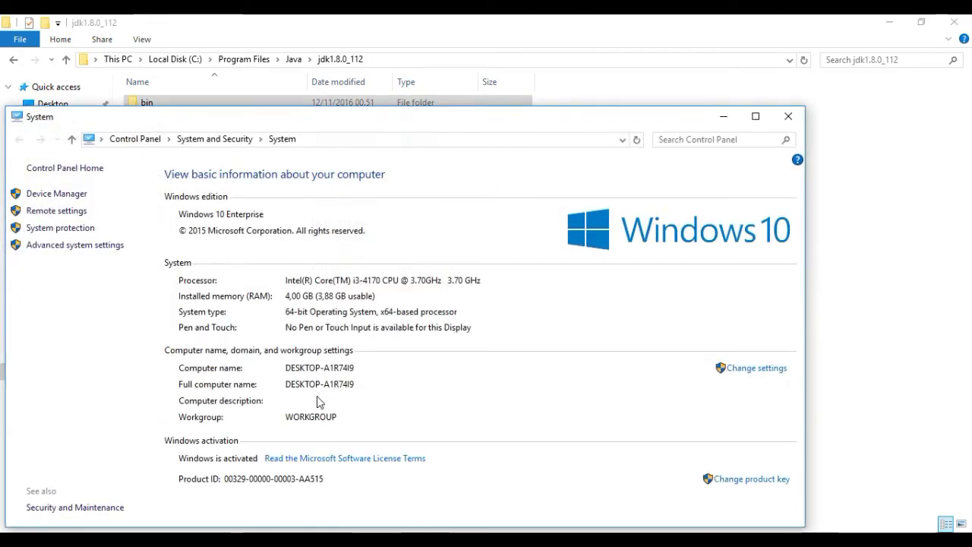
left_click(86, 246)
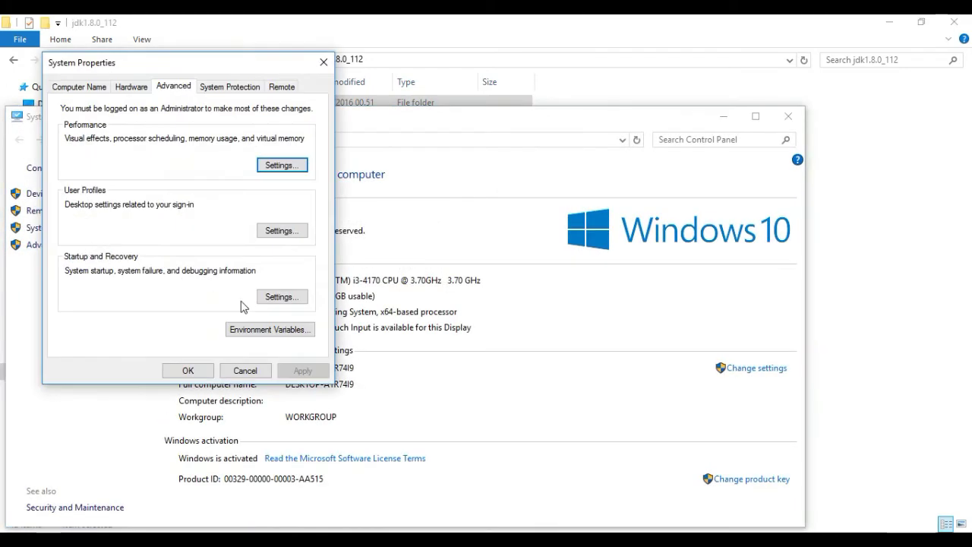
left_click(293, 331)
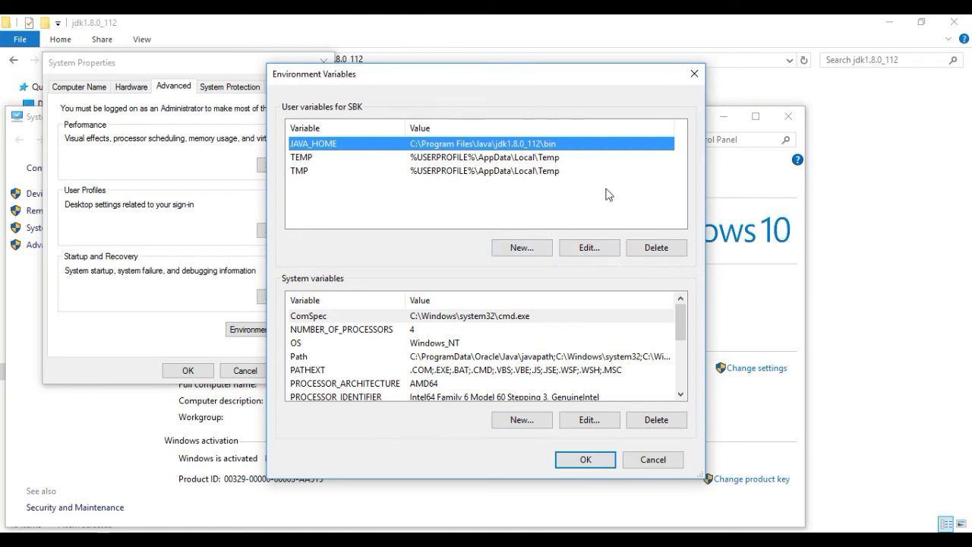
left_click(661, 249)
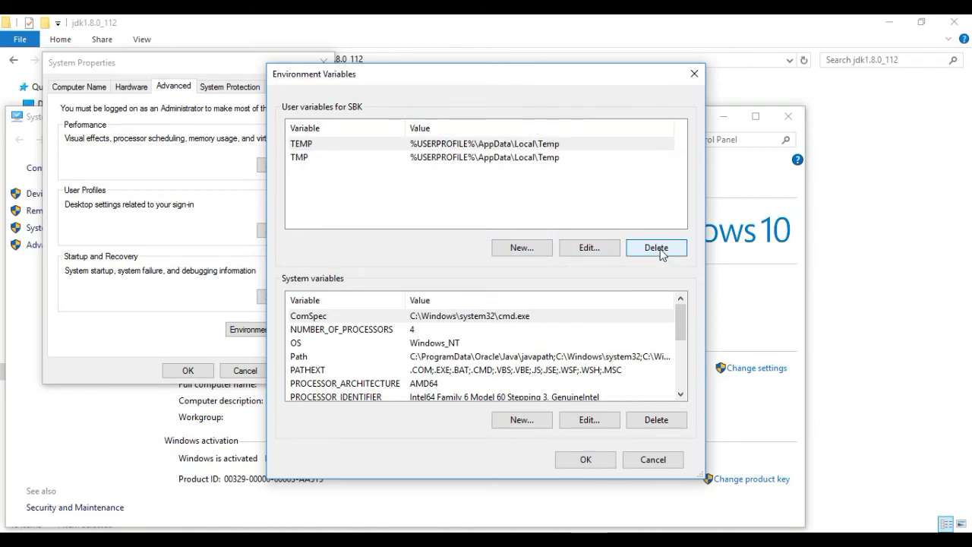
Create a user variable named JAVA_HOME with the copied path C:\Program Files\Java\jdk1.8.0_112 as its value
left_click(521, 249)
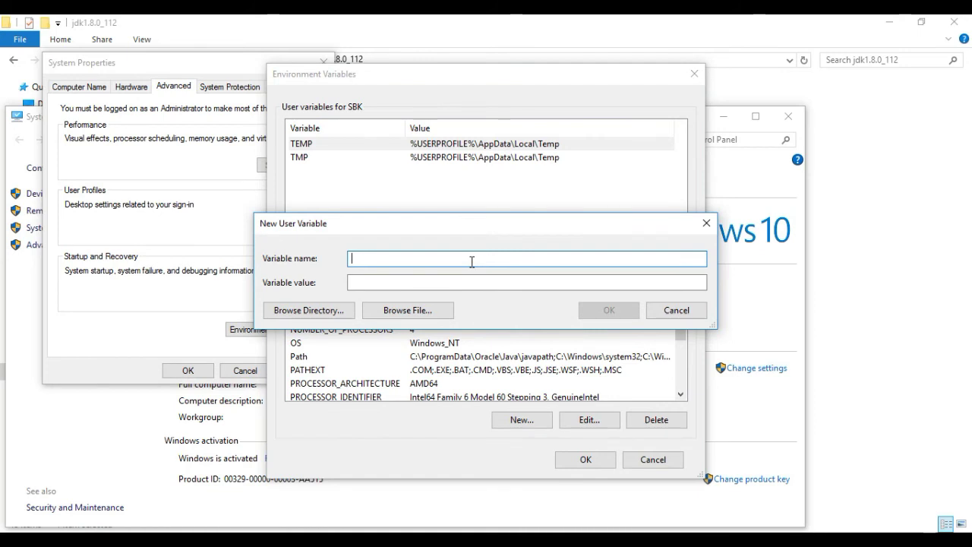
type("JAVA")
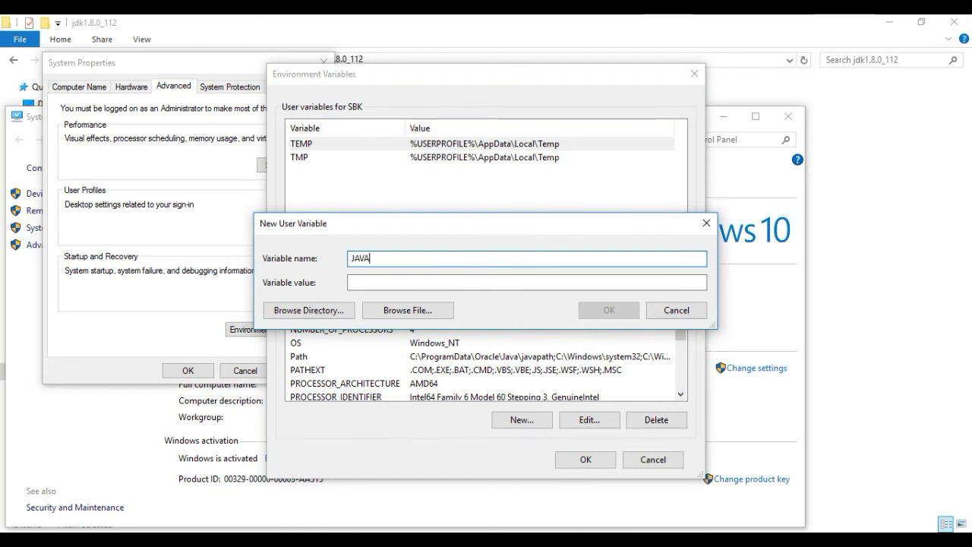
type("_HOME")
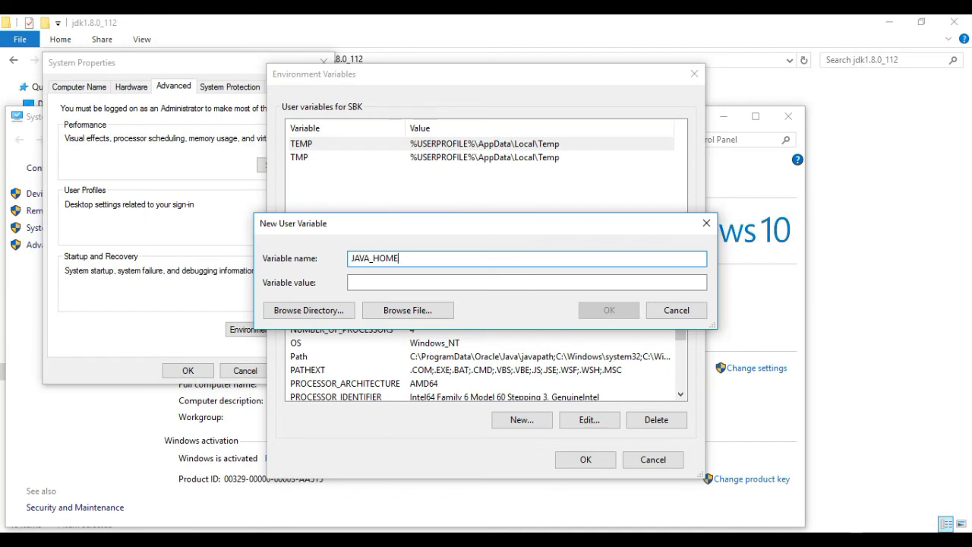
left_click(382, 281)
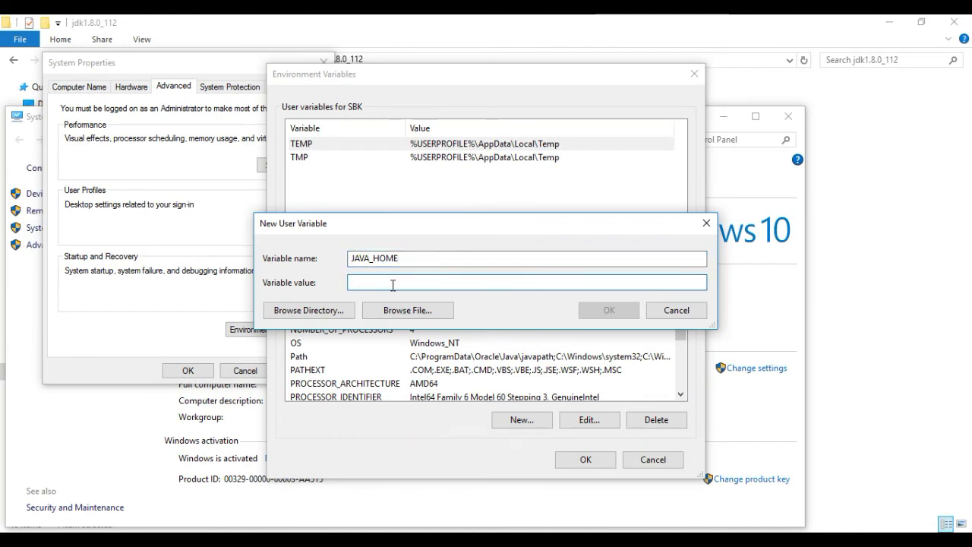
key("ctrl+v")
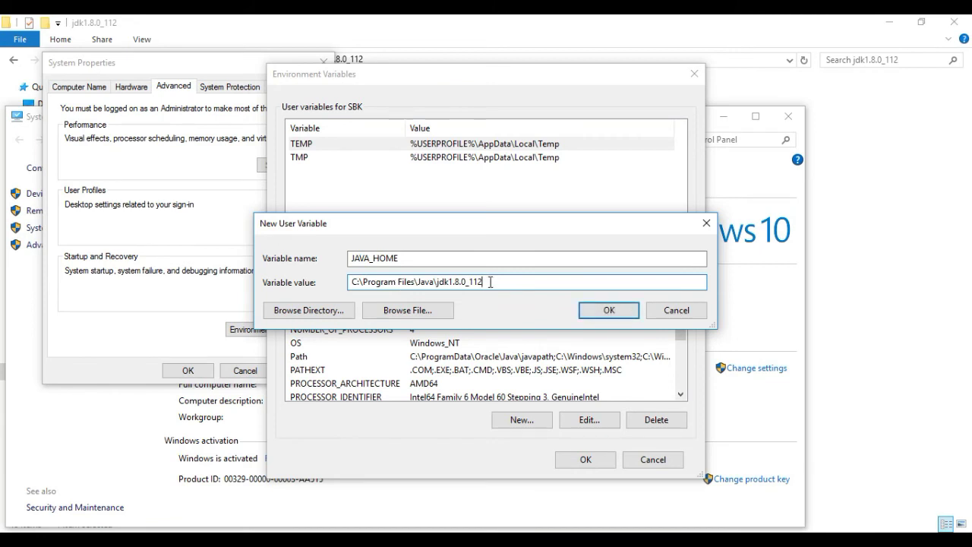
left_click(616, 310)
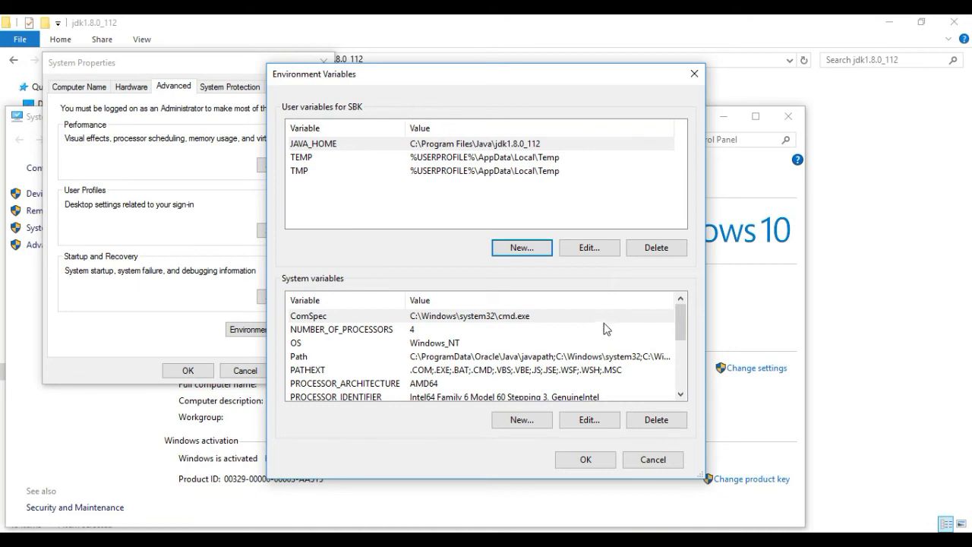
left_click(474, 358)
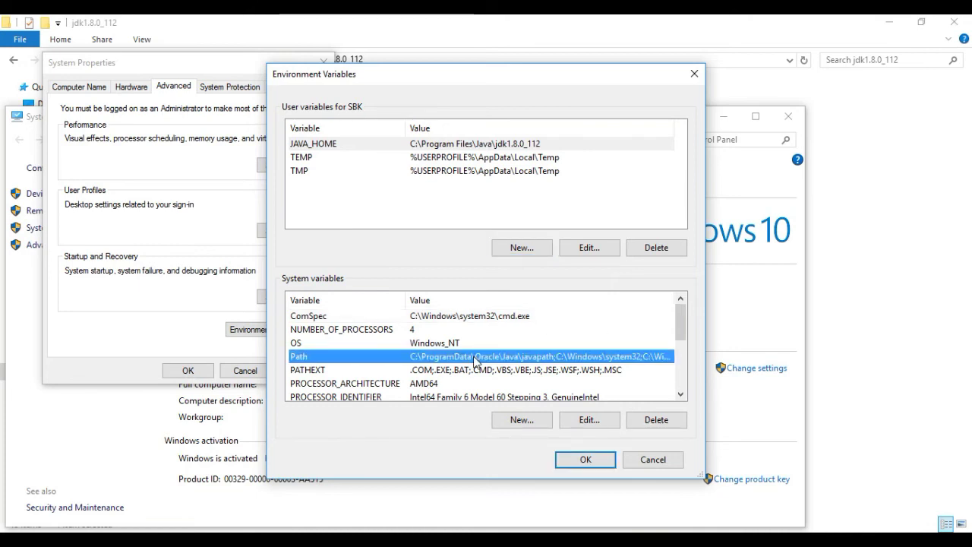
double_click(437, 359)
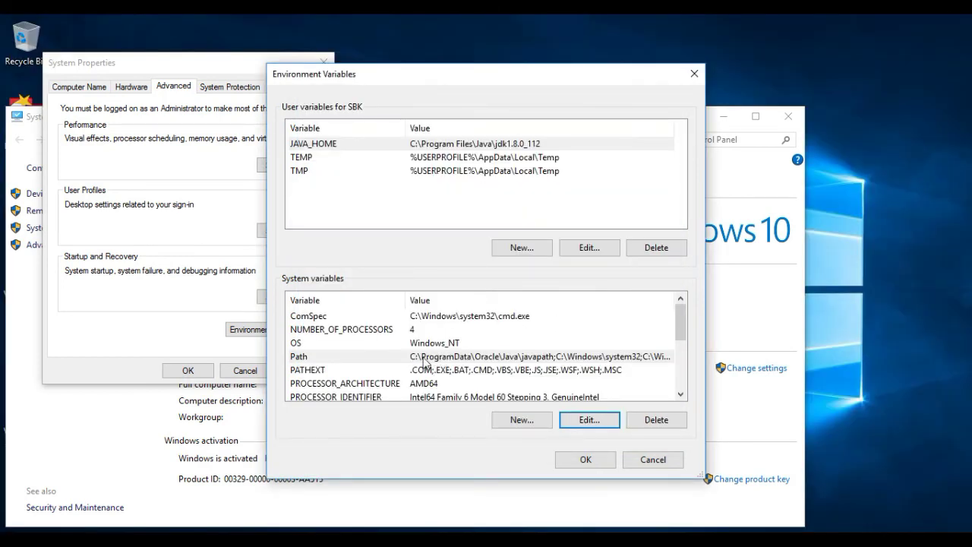
left_click(422, 357)
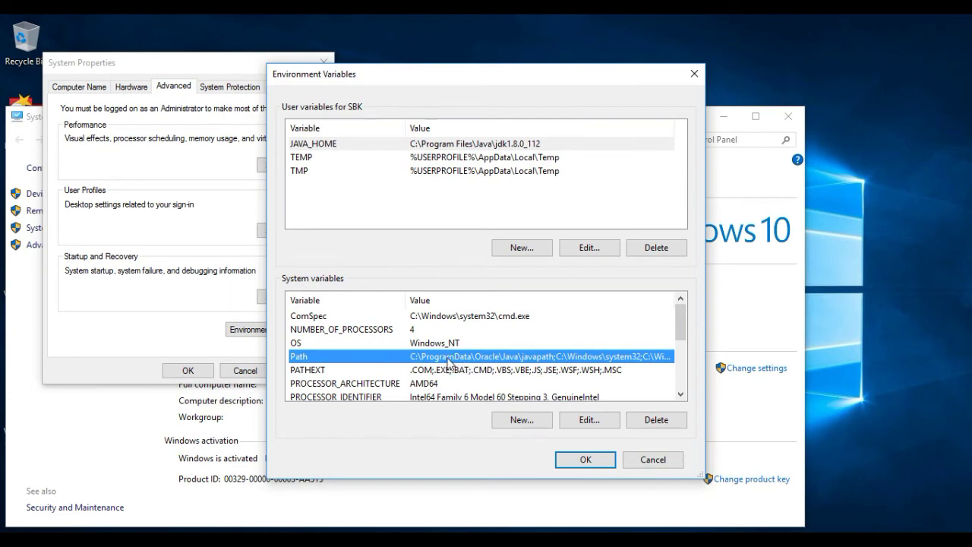
double_click(448, 359)
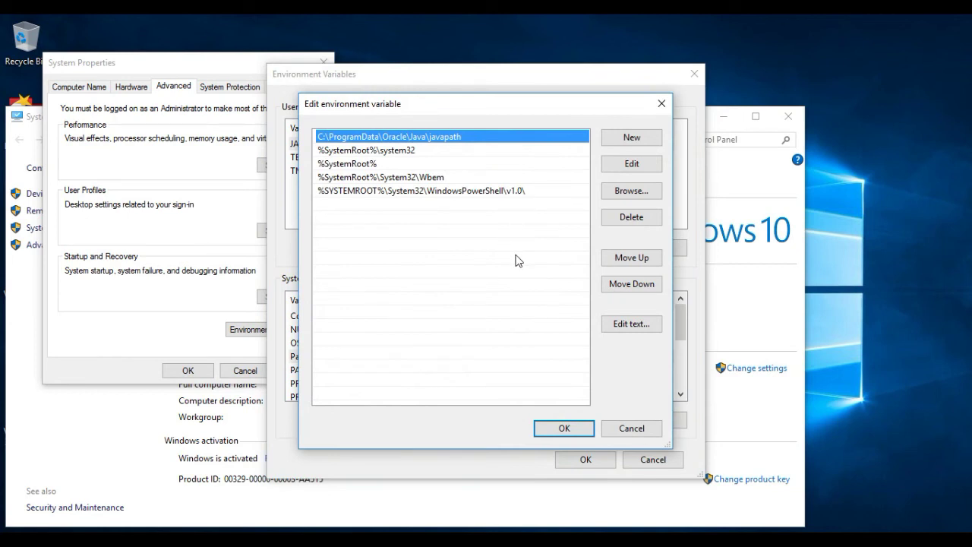
left_click(642, 139)
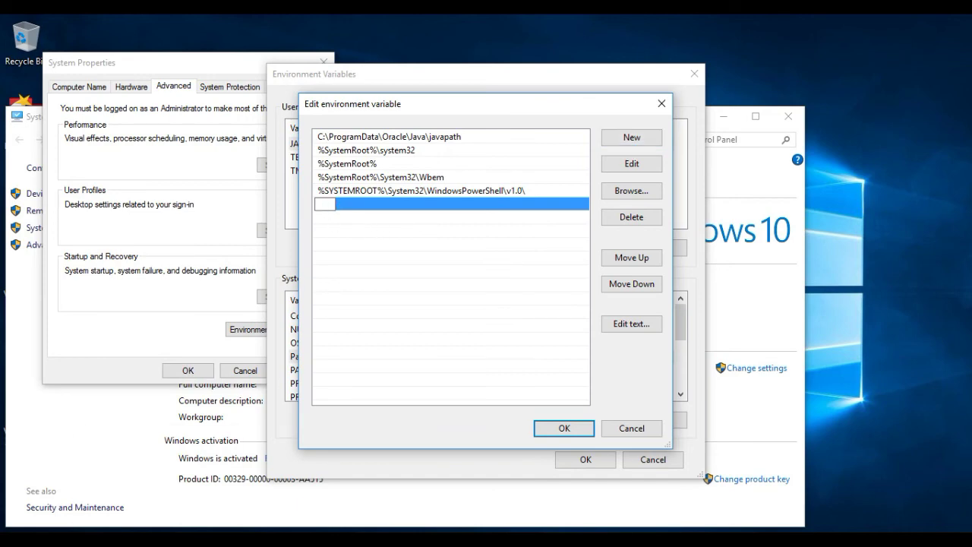
Switch to the jdk1.8.0_112 folder window and open its bin folder
mouse_move(156, 540)
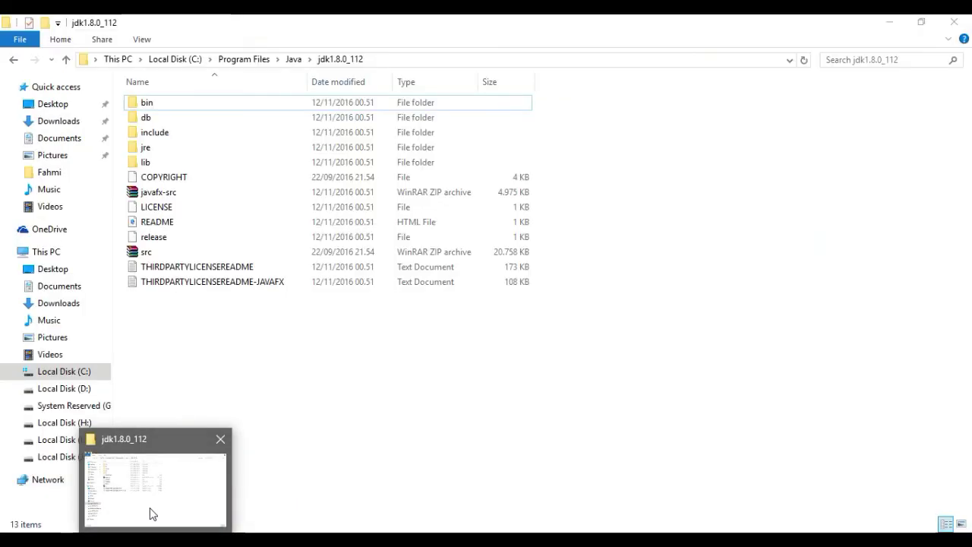
left_click(150, 507)
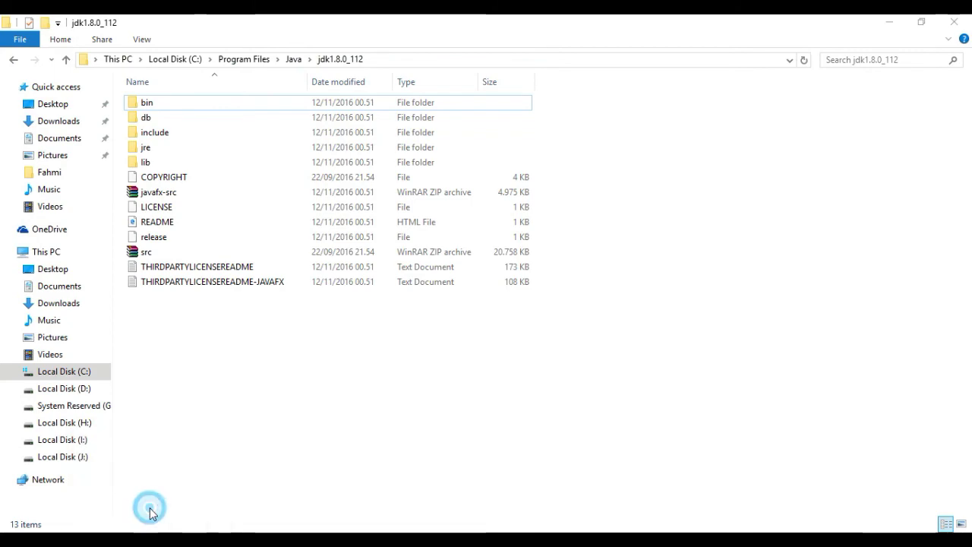
double_click(174, 104)
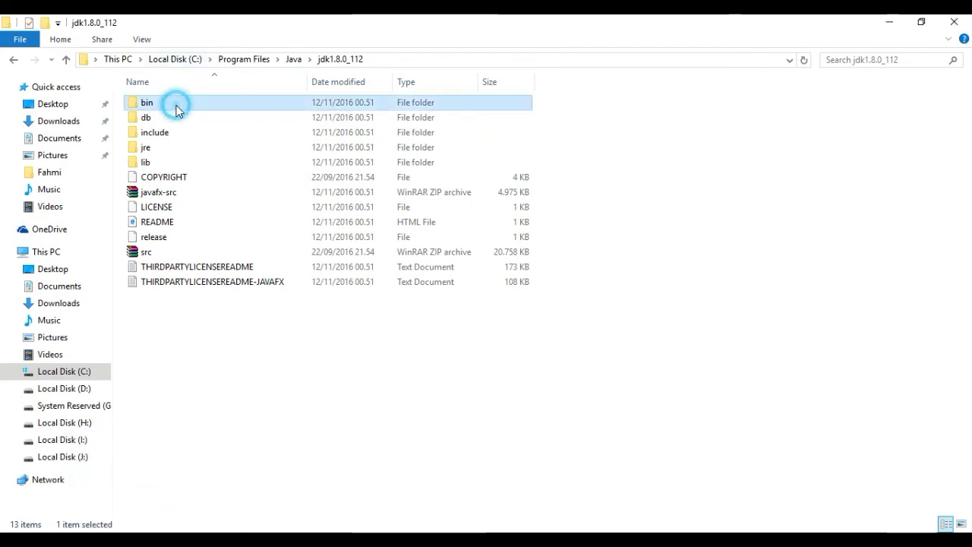
right_click(751, 129)
left_click(765, 329)
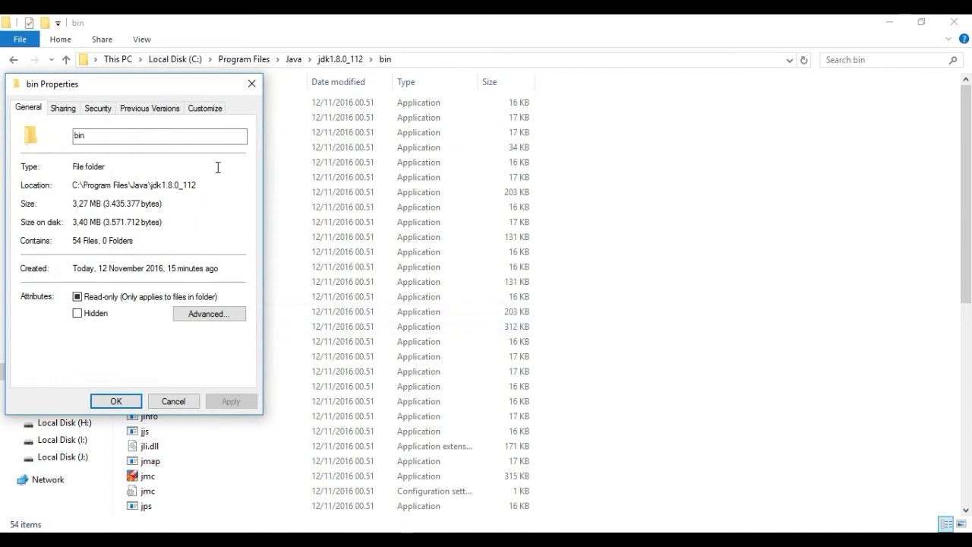
left_click(251, 83)
Copy the bin folder's full path C:\Program Files\Java\jdk1.8.0_112\bin
left_click(410, 59)
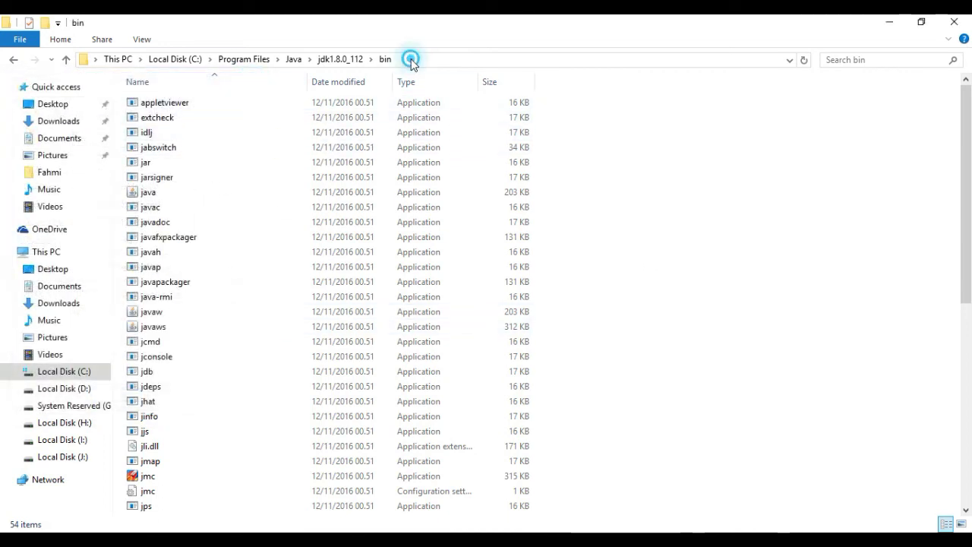
right_click(206, 61)
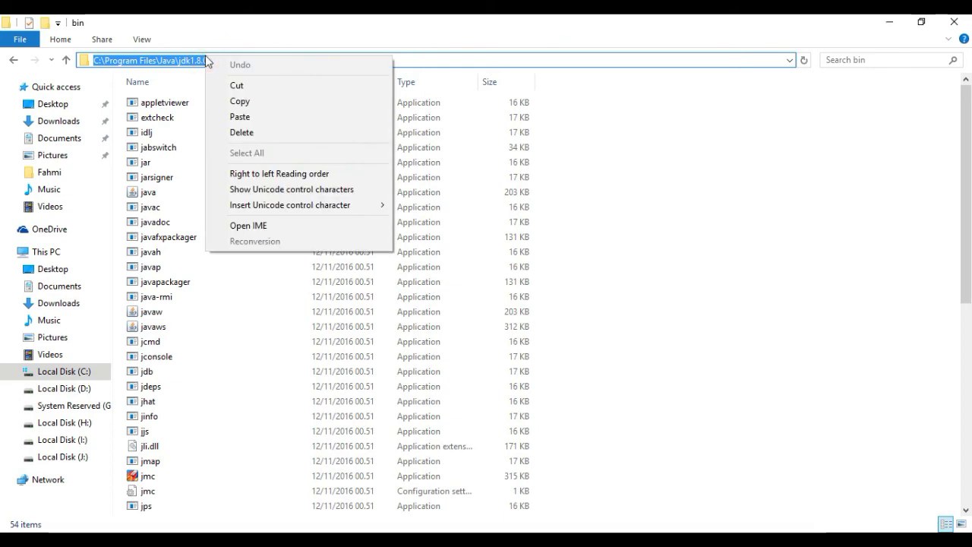
left_click(251, 101)
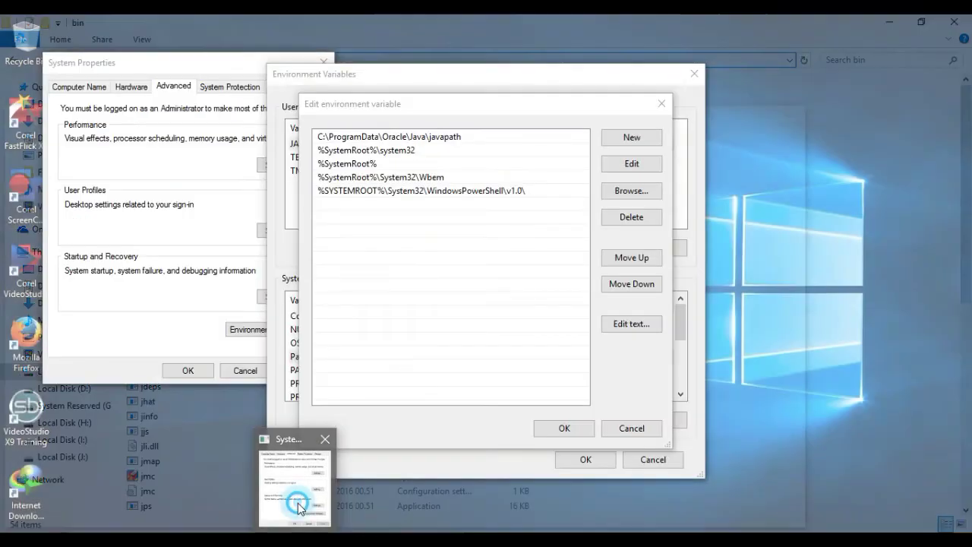
Add the copied path C:\Program Files\Java\jdk1.8.0_112\bin as a new entry in the Path system variable and confirm all open settings dialogs
left_click(297, 503)
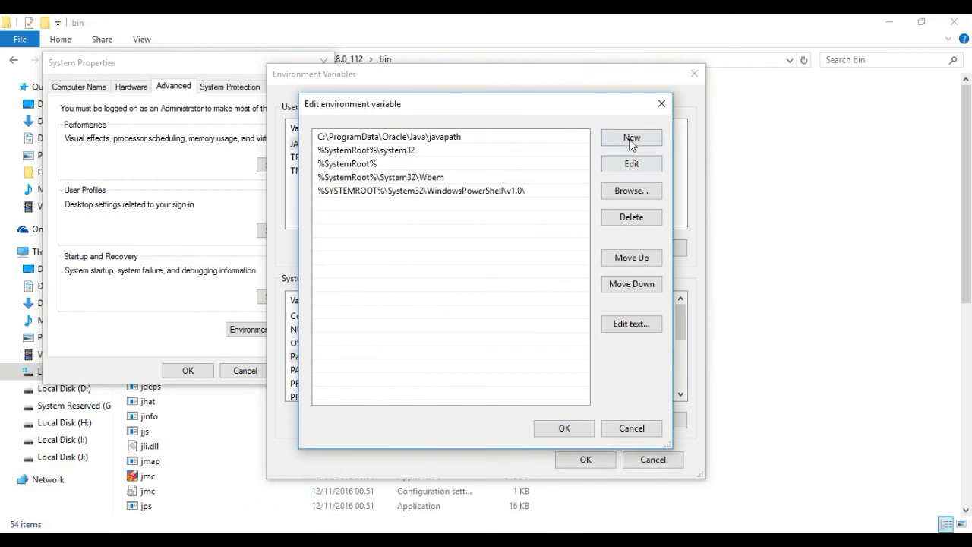
left_click(611, 430)
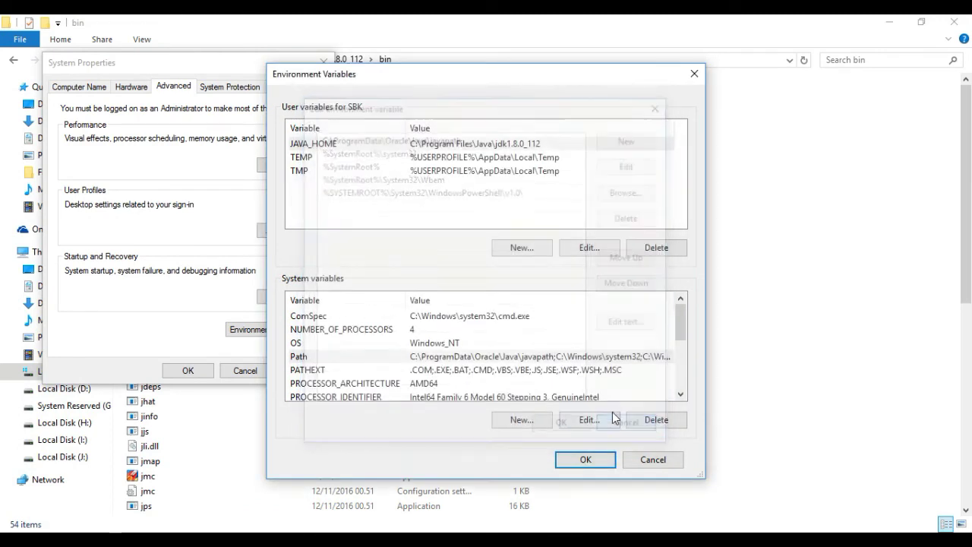
double_click(458, 357)
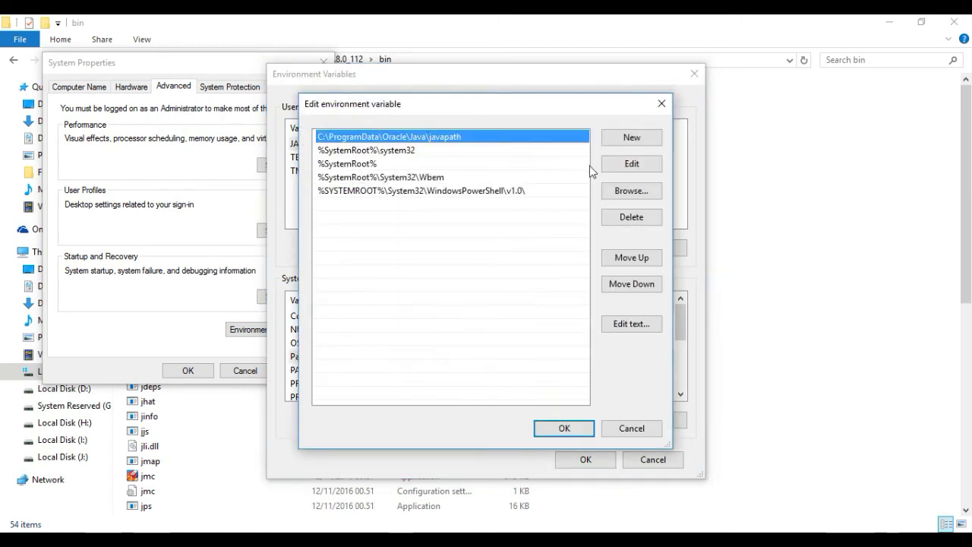
left_click(625, 142)
right_click(322, 210)
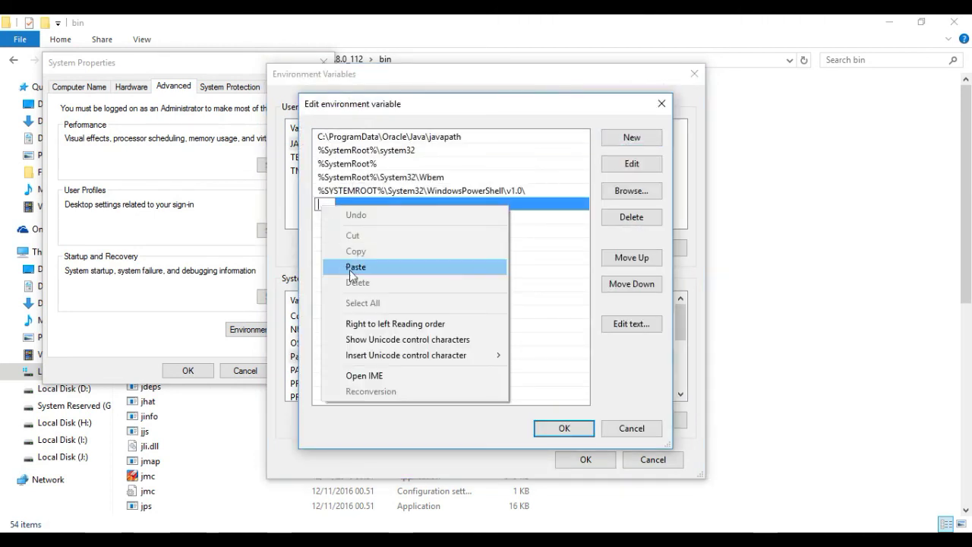
left_click(356, 269)
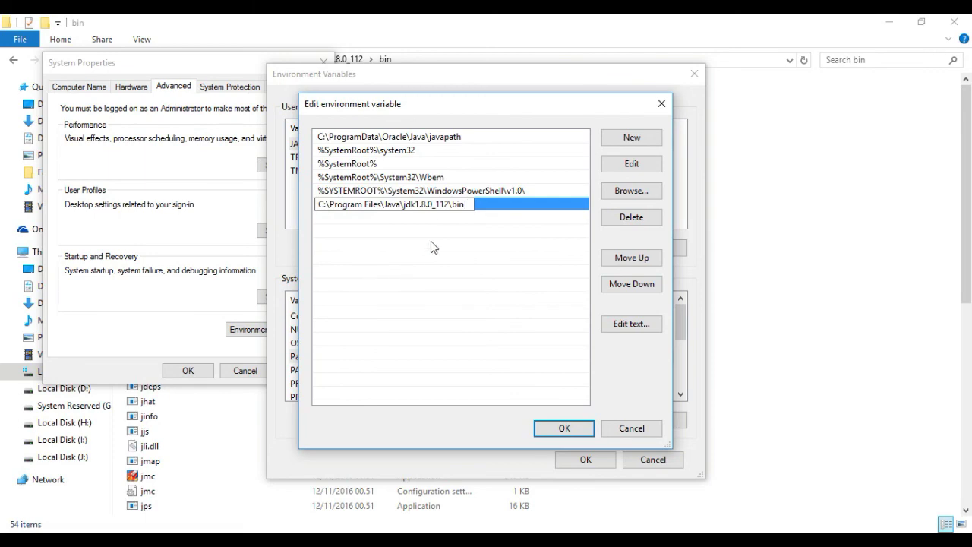
left_click(565, 428)
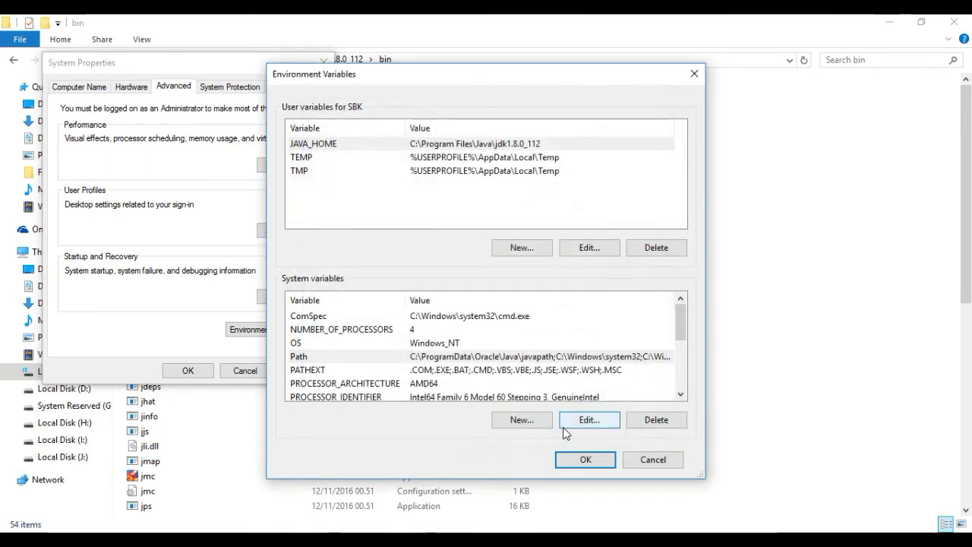
left_click(584, 461)
left_click(202, 372)
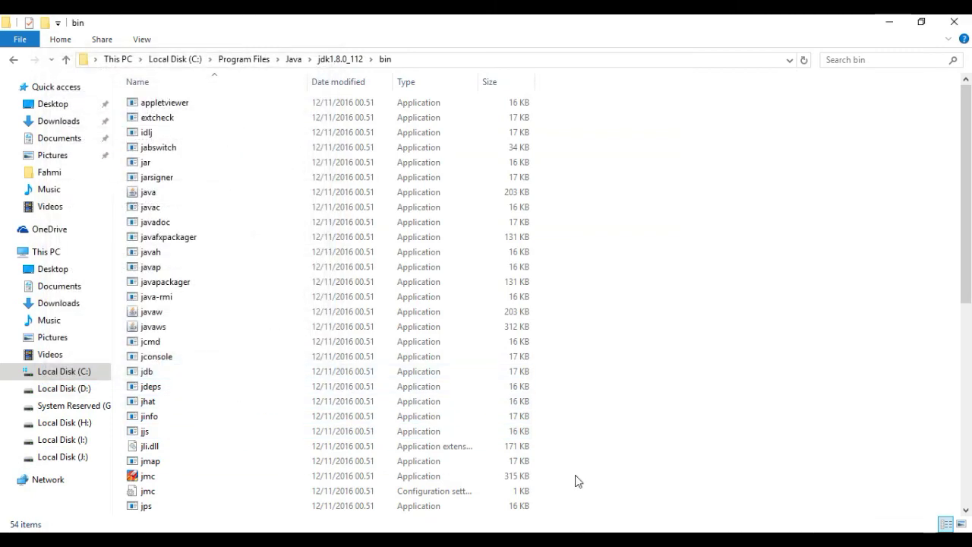
Open a Command Prompt and run javac to test the Java compiler
key("super+r")
key("Return")
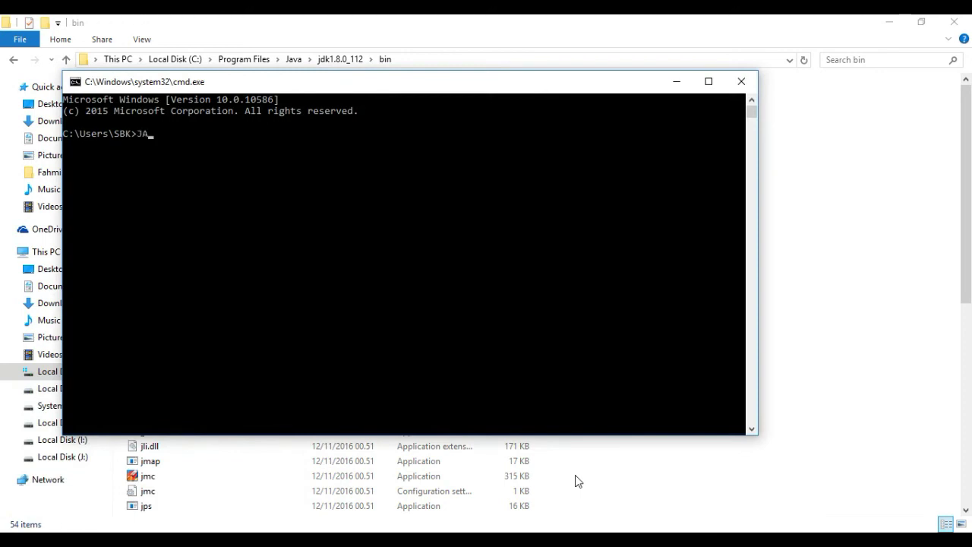
key("BackSpace")
key("BackSpace")
type("jac")
key("BackSpace")
type("vac")
key("Return")
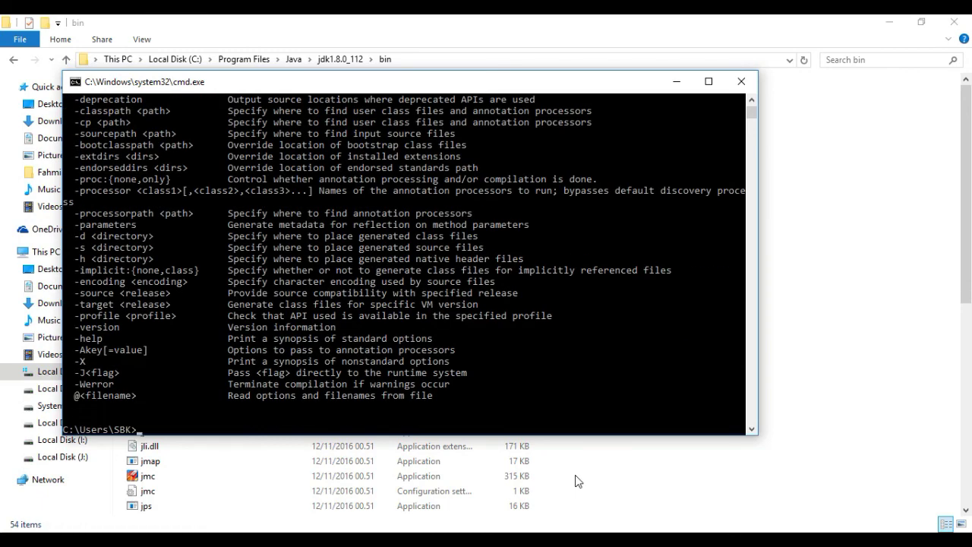
Look through the javac usage and options output, and close the Command Prompt
scroll(451, 368, "up", 2)
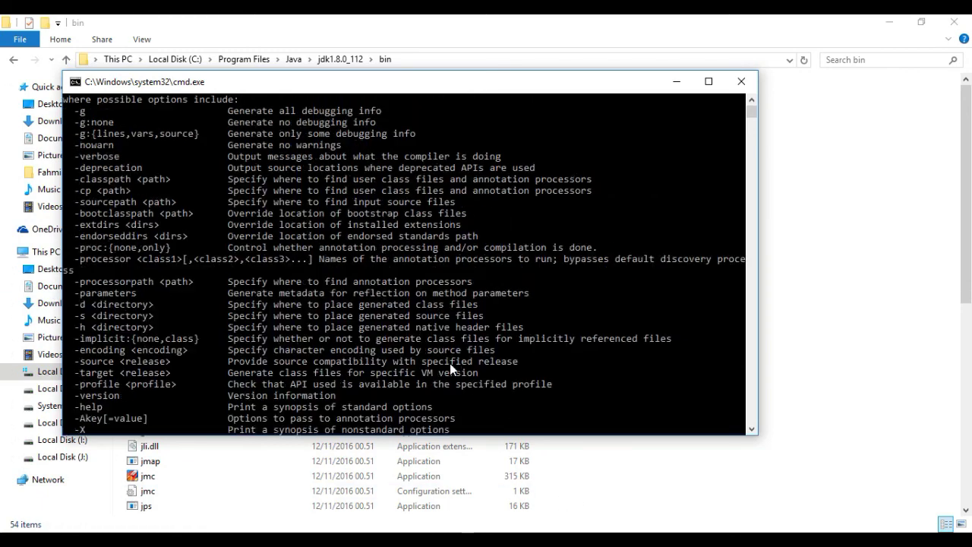
scroll(450, 363, "up", 2)
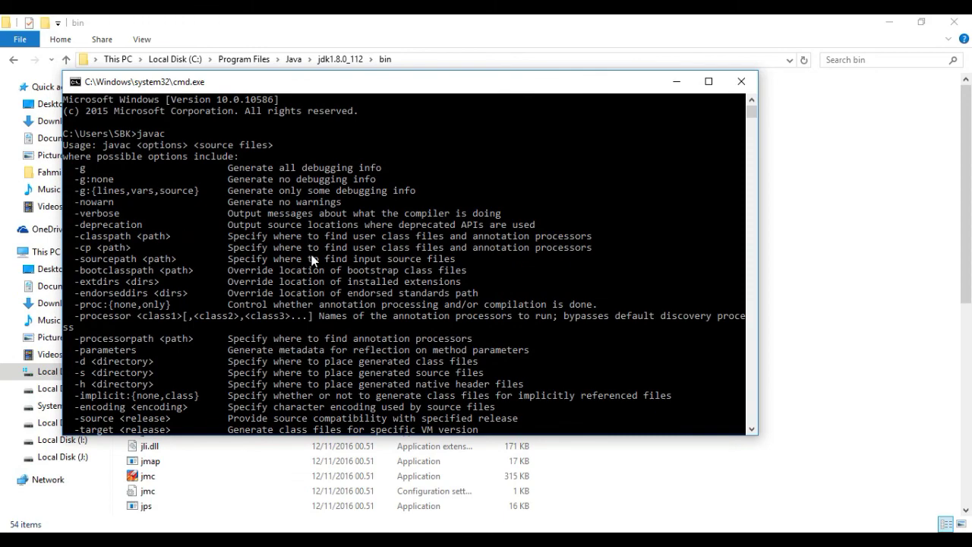
scroll(312, 262, "down", 7)
scroll(209, 283, "down", 3)
scroll(219, 279, "up", 6)
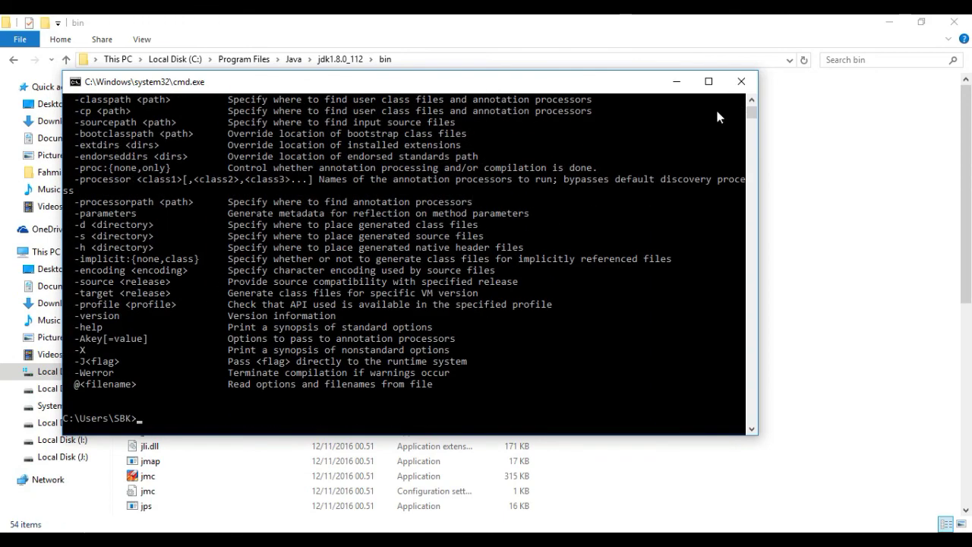
left_click(741, 83)
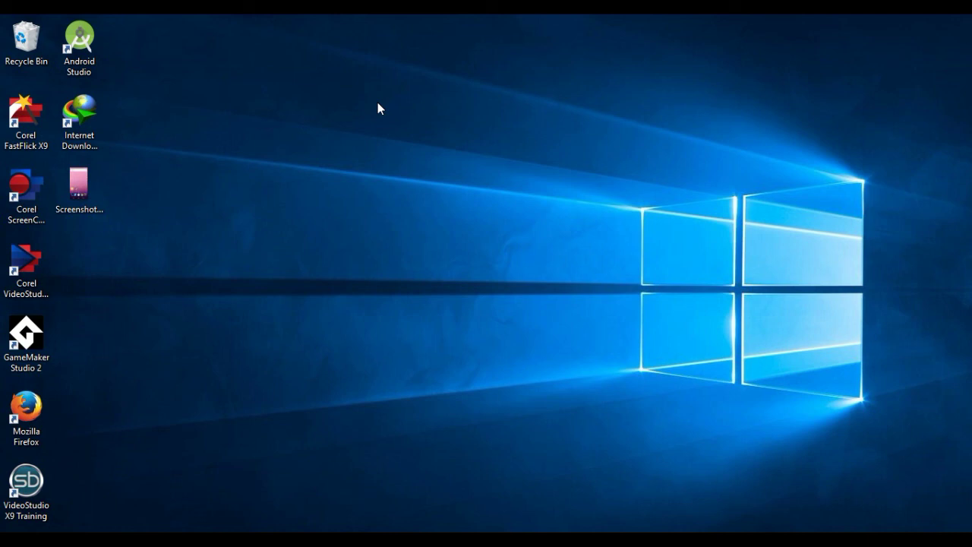
left_click(521, 248)
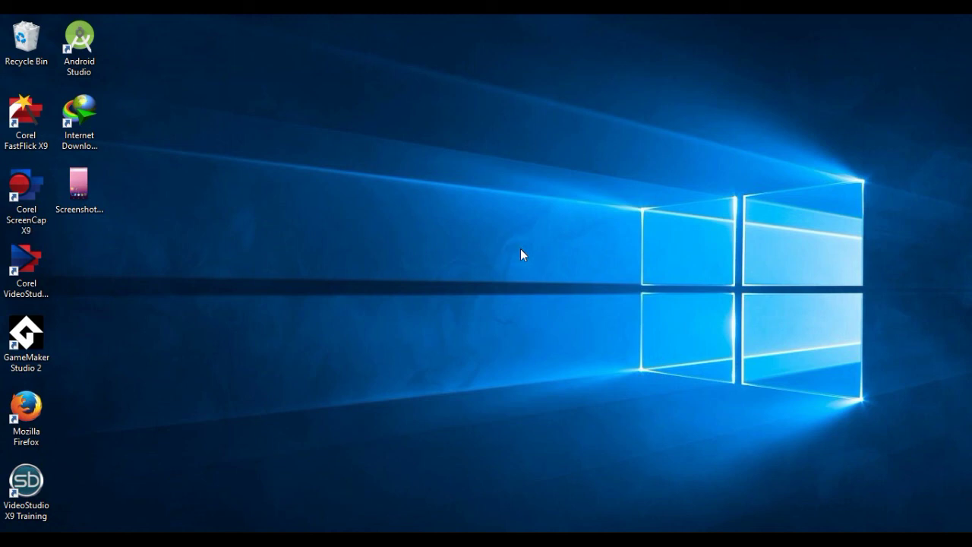